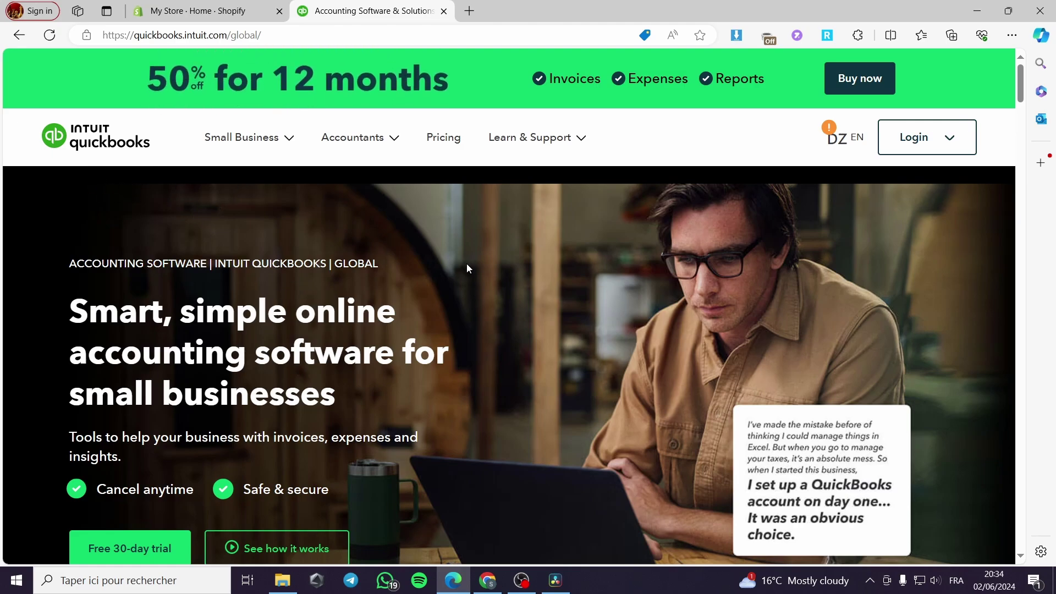
Return to the My Store Shopify admin home and focus the admin search bar.
{"action": "left_click", "coordinate": [198, 10]}
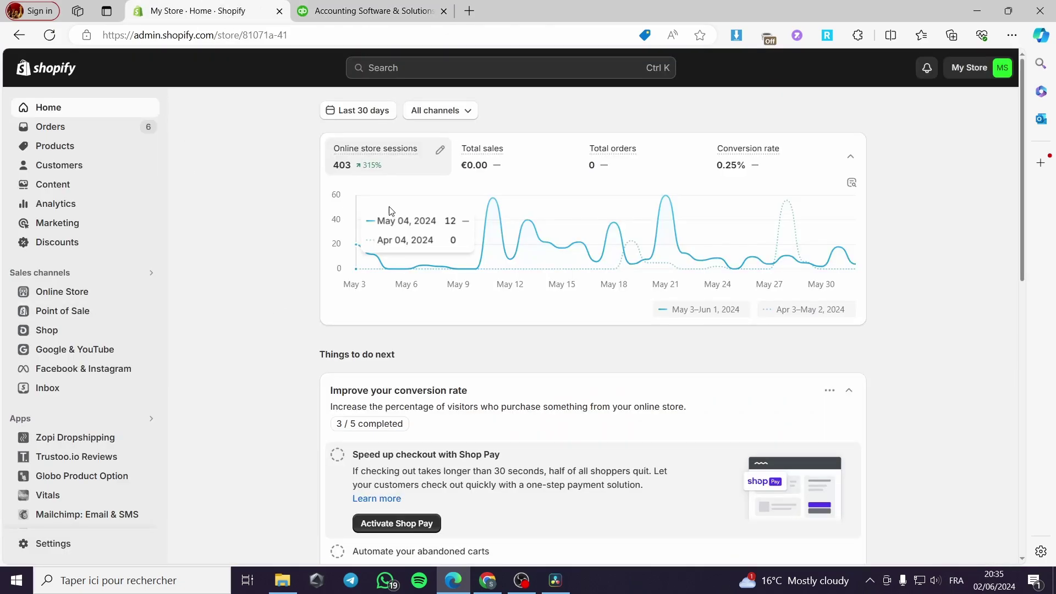
{"action": "left_click", "coordinate": [347, 11]}
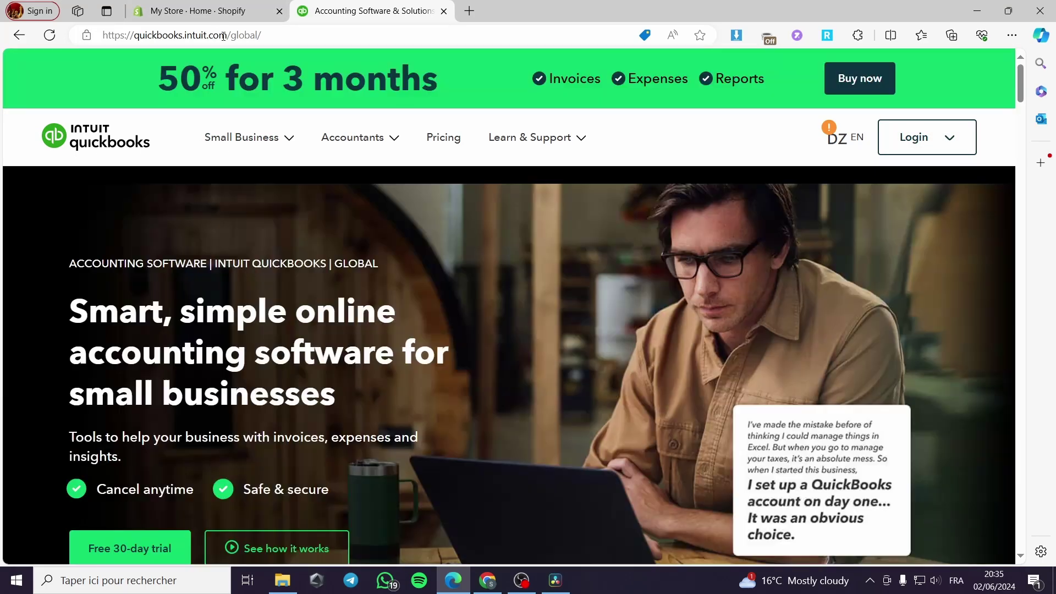
{"action": "left_click", "coordinate": [211, 7]}
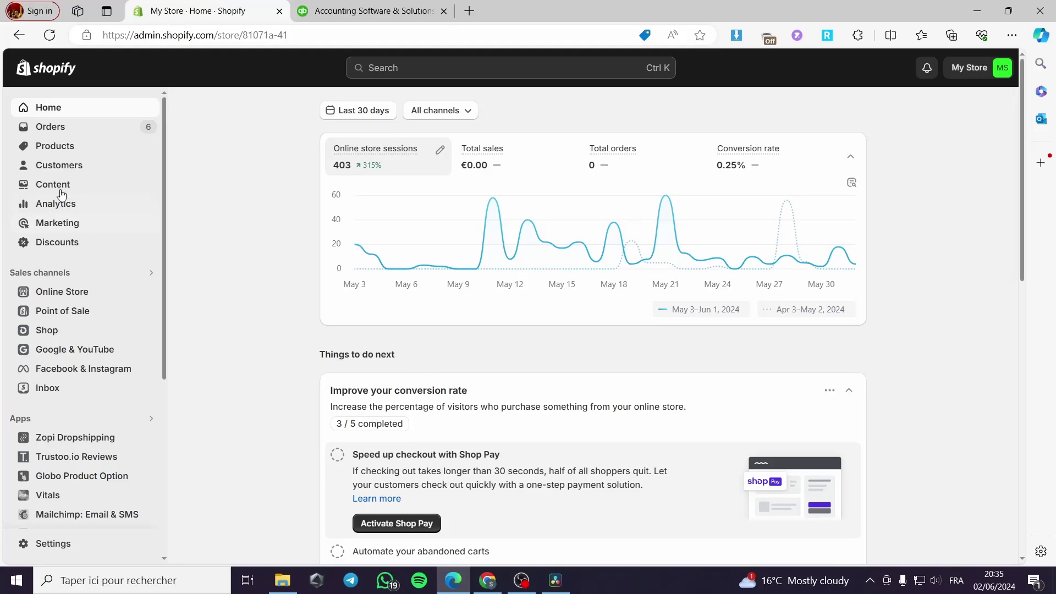
{"action": "left_click", "coordinate": [449, 71]}
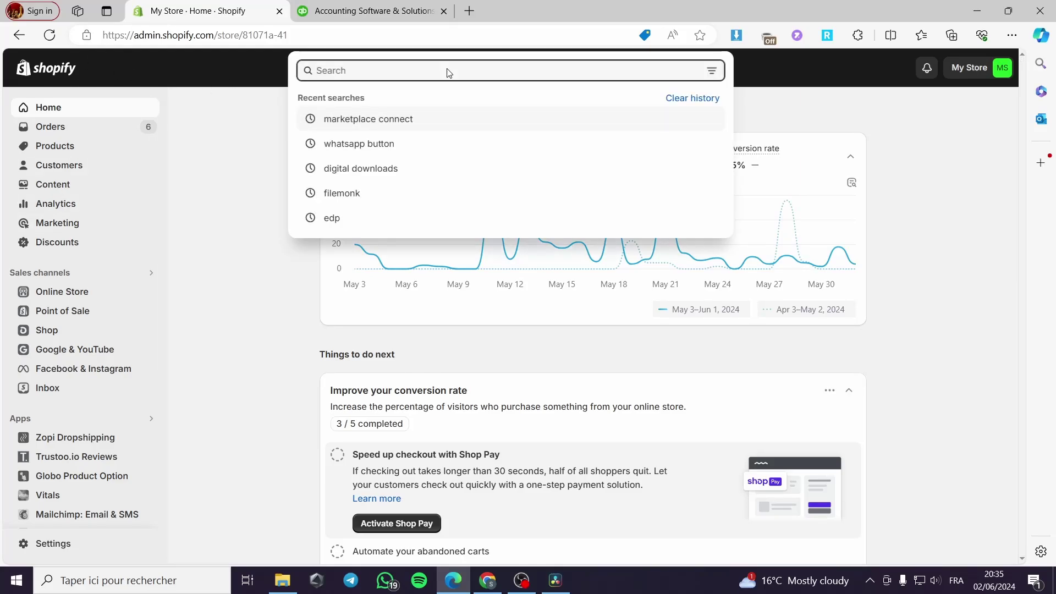
Search the Shopify App Store for 'quickbooks' from the admin search.
{"action": "type", "text": "quic"}
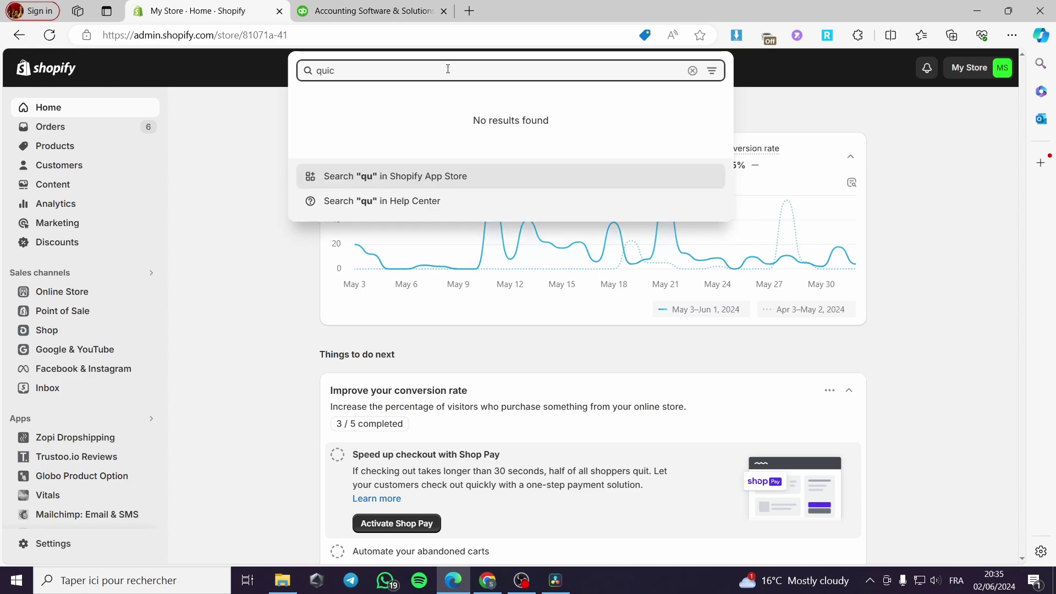
{"action": "type", "text": "kboo"}
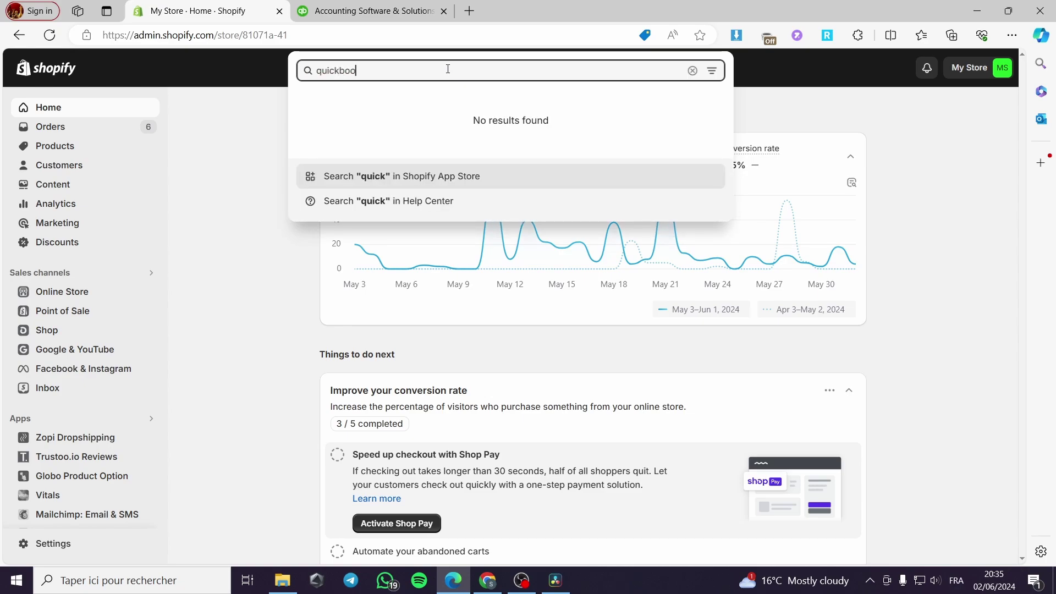
{"action": "type", "text": "ks"}
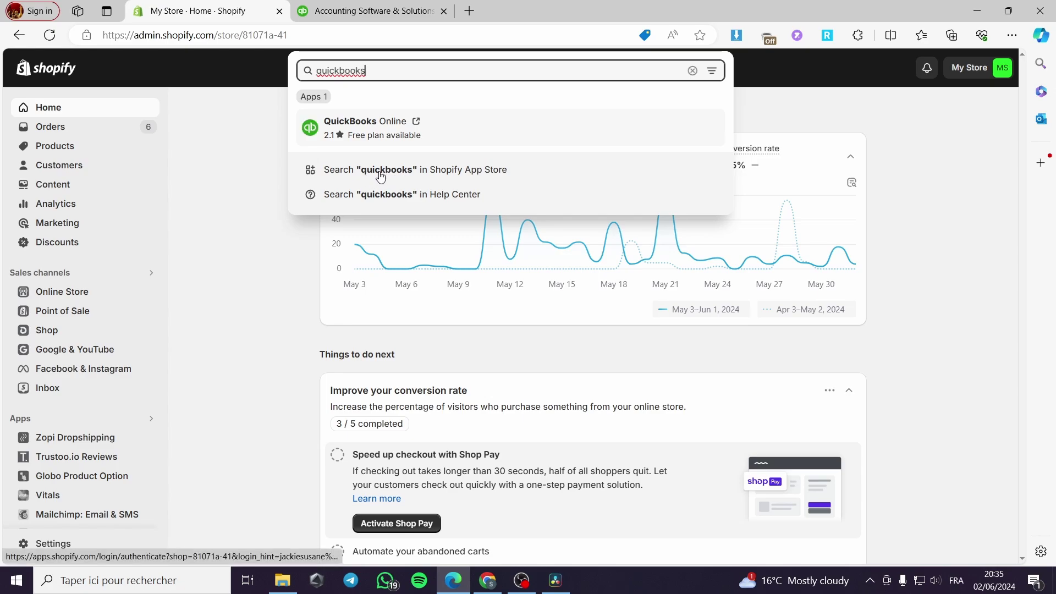
{"action": "left_click", "coordinate": [362, 175]}
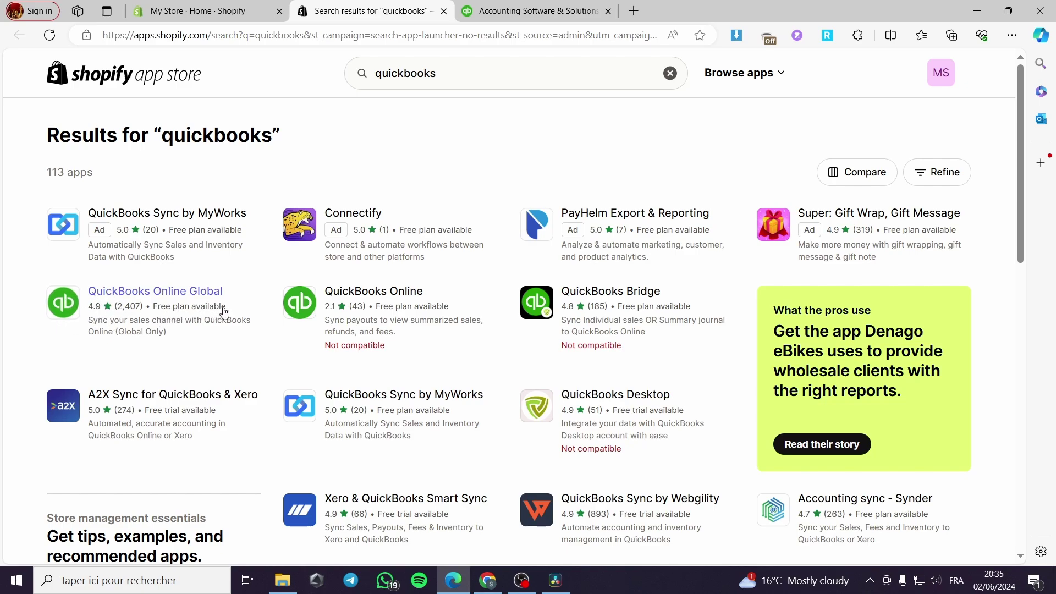
Install QuickBooks Online Global from the results and approve it on the authorize page.
{"action": "left_click", "coordinate": [135, 292]}
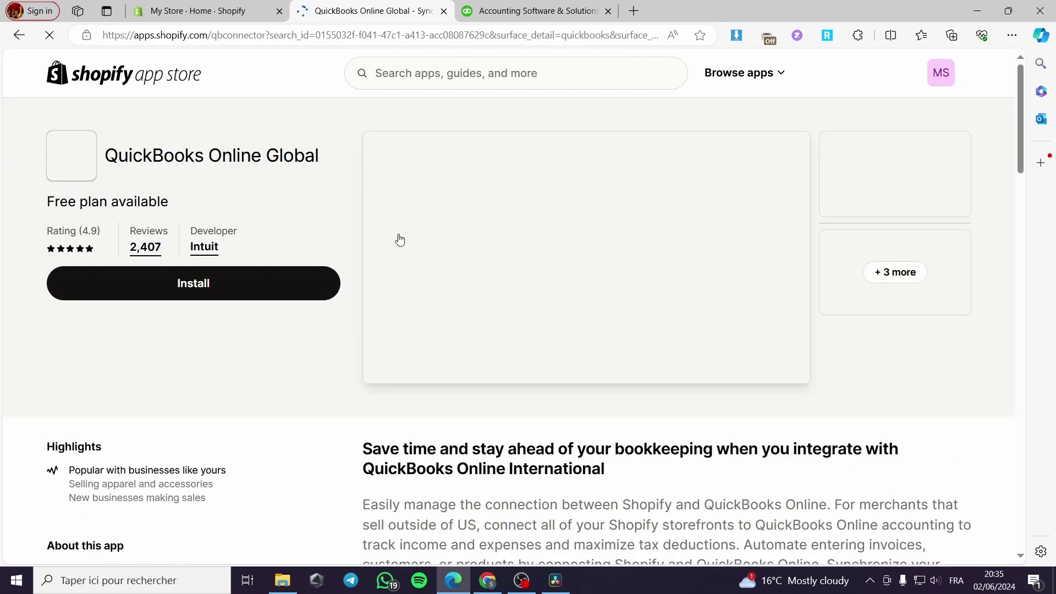
{"action": "left_click", "coordinate": [194, 292]}
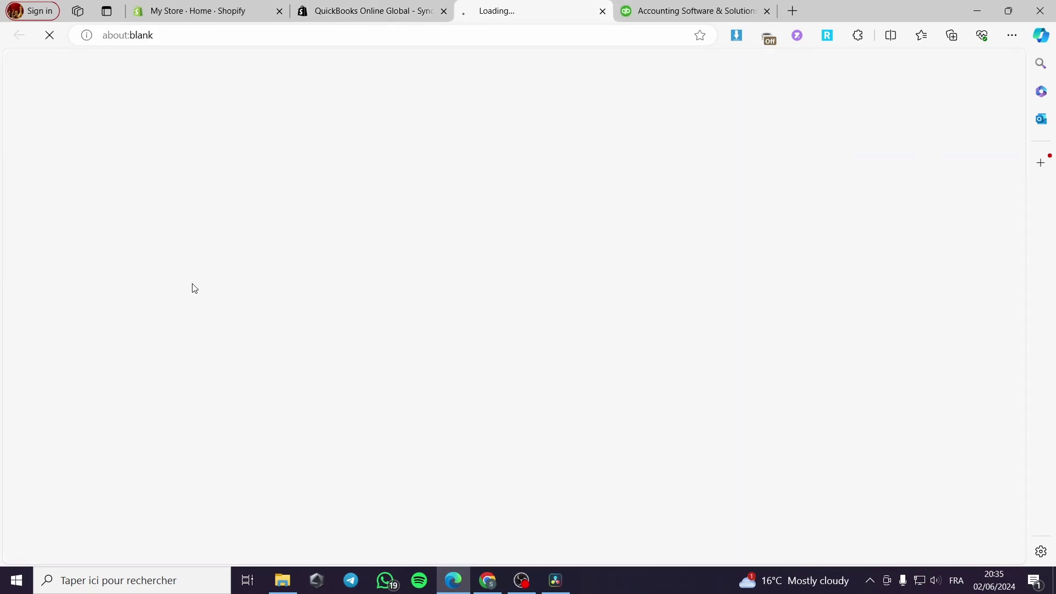
{"action": "left_click", "coordinate": [444, 11]}
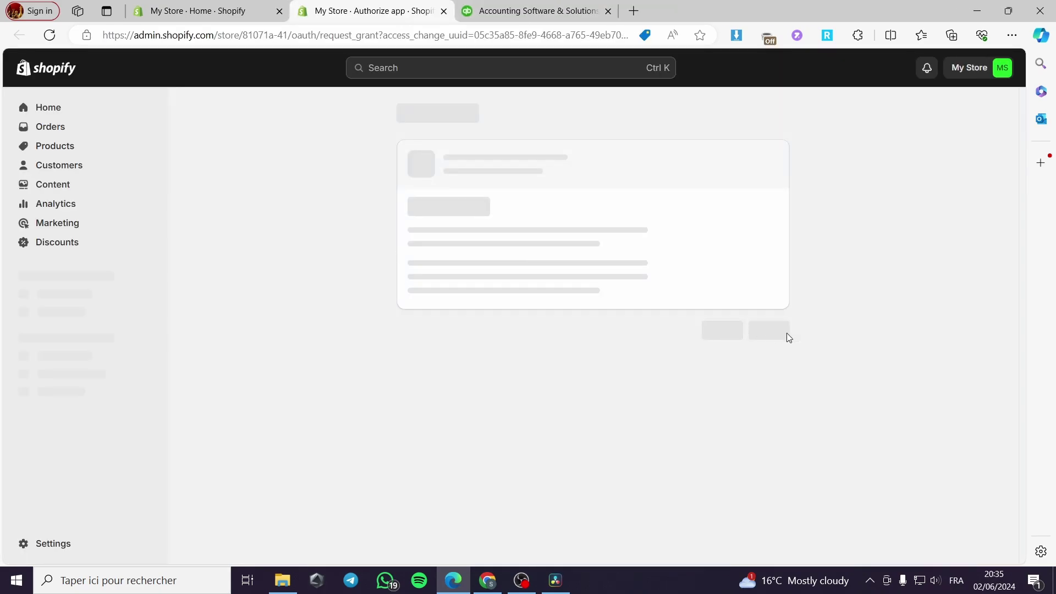
{"action": "left_click", "coordinate": [776, 368]}
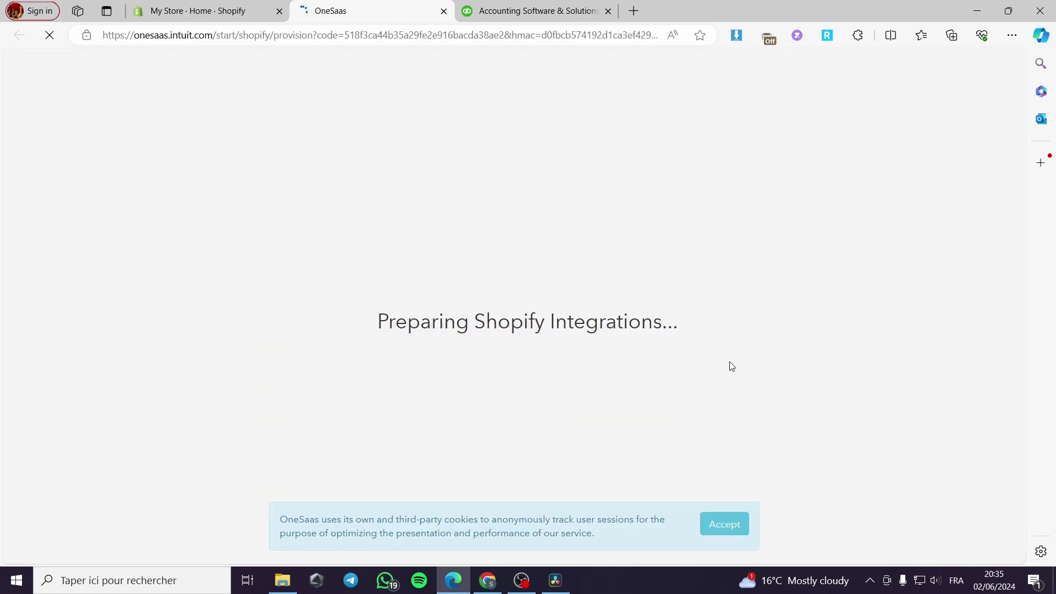
Accept the OneSaaS cookie notice and start a free QuickBooks Online trial.
{"action": "left_click", "coordinate": [729, 535]}
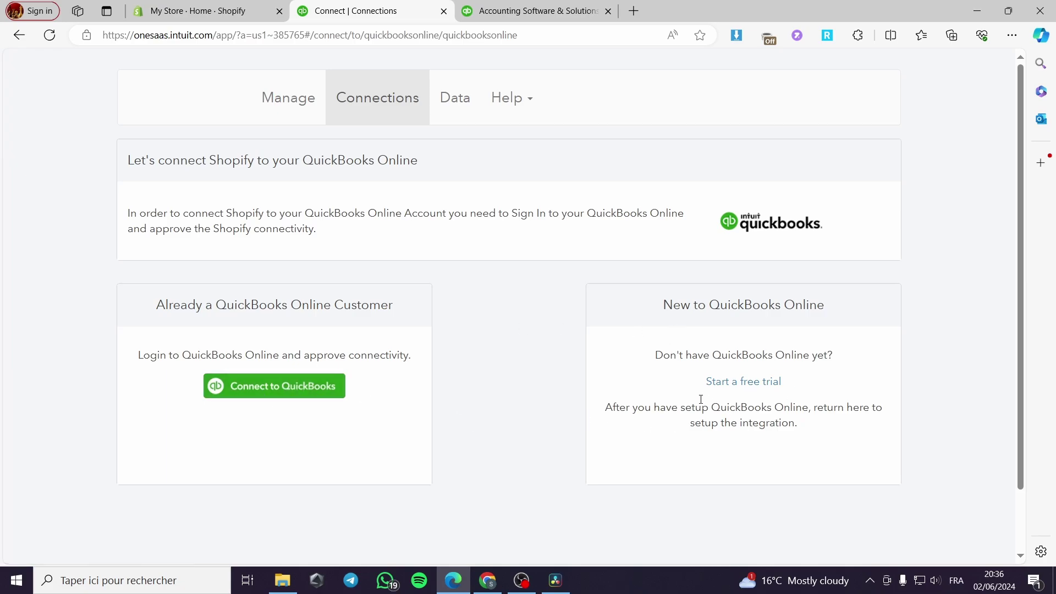
{"action": "left_click", "coordinate": [758, 389]}
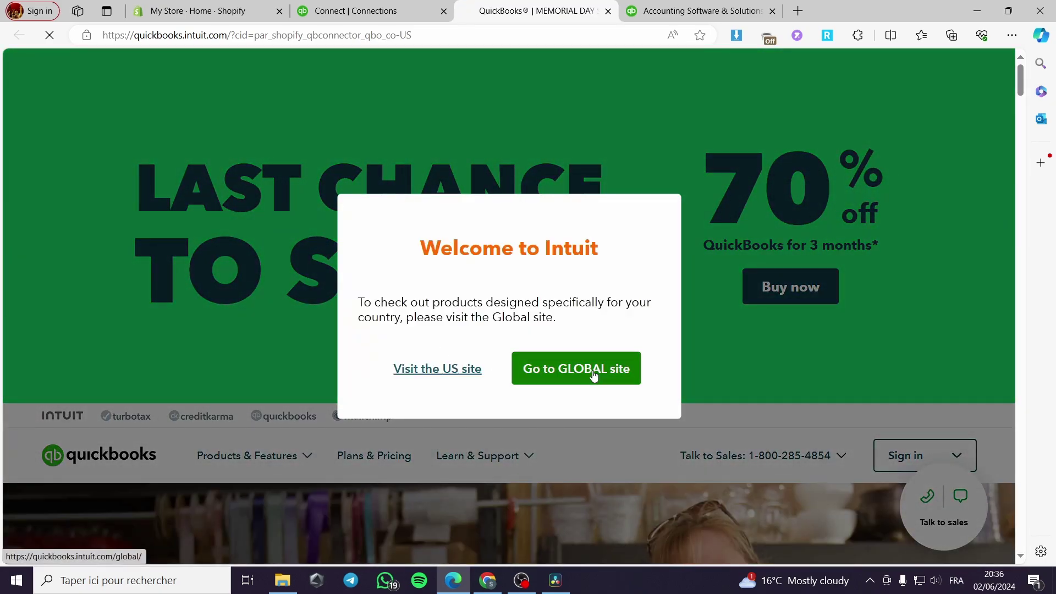
Continue to the QuickBooks global site and start the Simple Start plan free trial.
{"action": "left_click", "coordinate": [600, 387]}
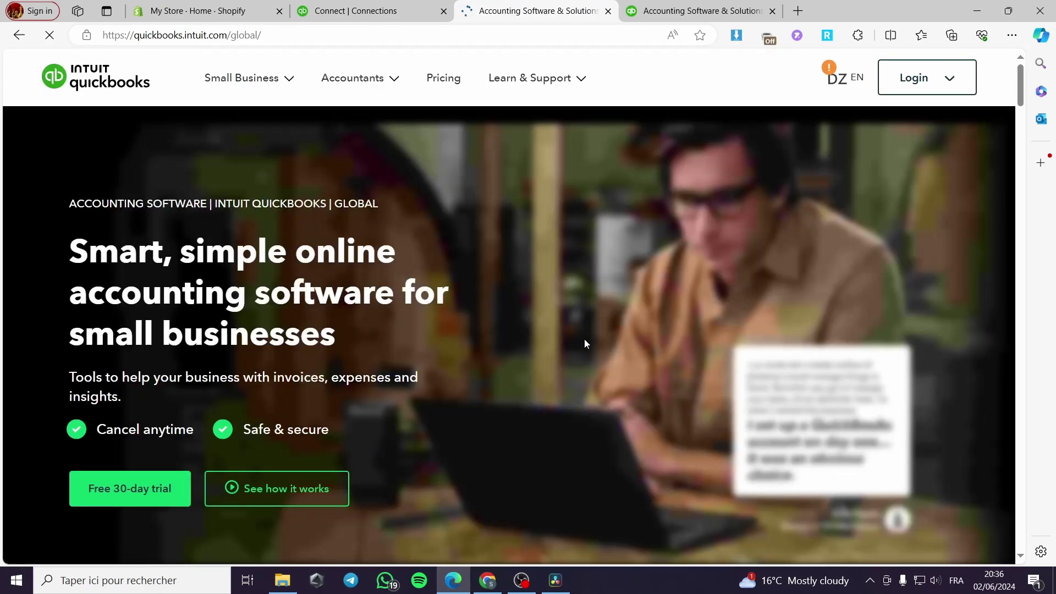
{"action": "left_click", "coordinate": [132, 496]}
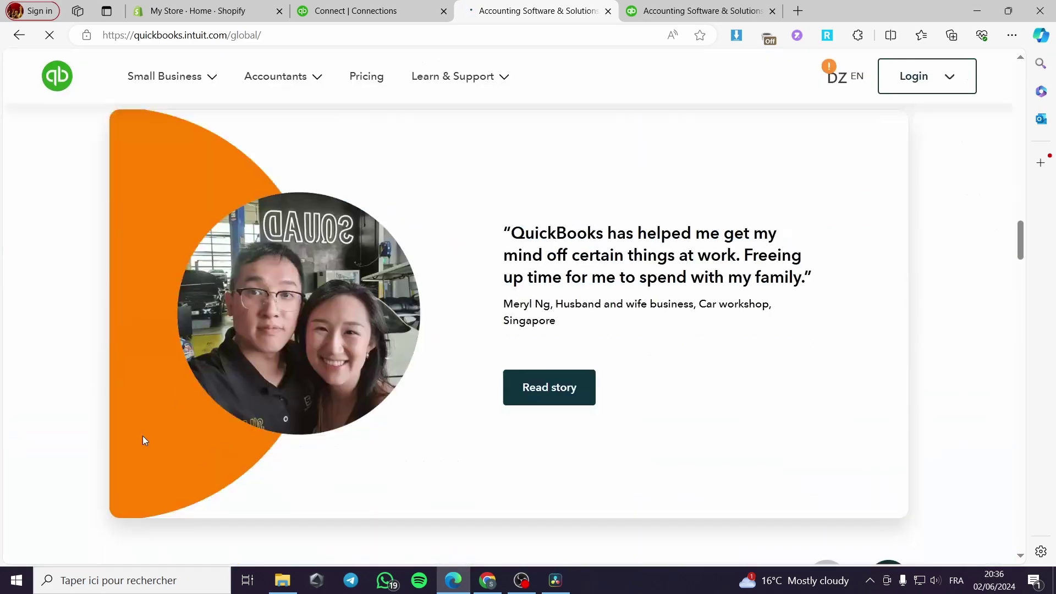
{"action": "scroll", "coordinate": [218, 444], "scroll_direction": "down", "scroll_amount": 2}
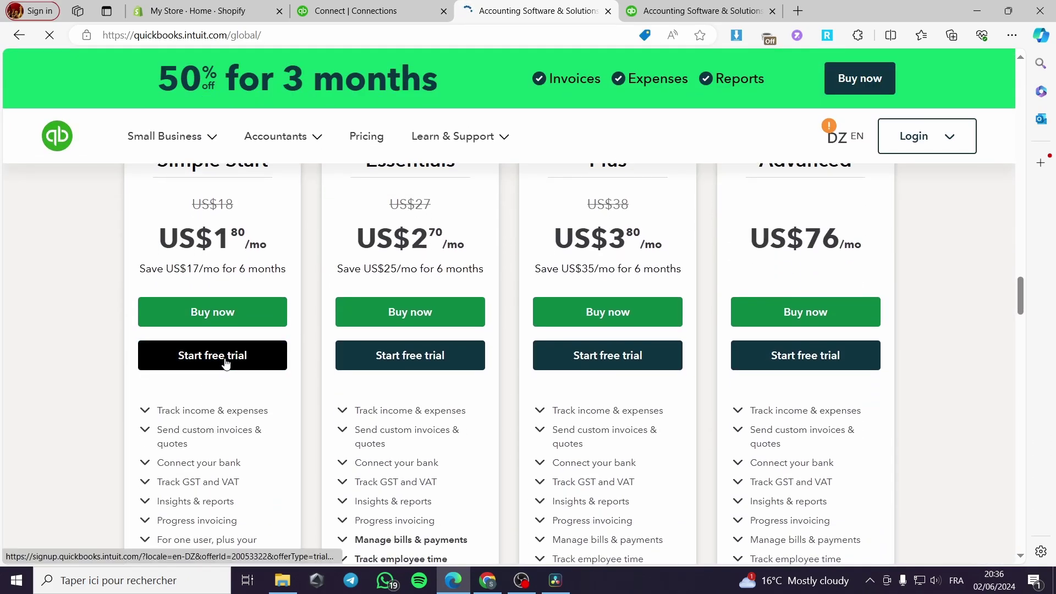
{"action": "left_click", "coordinate": [281, 357]}
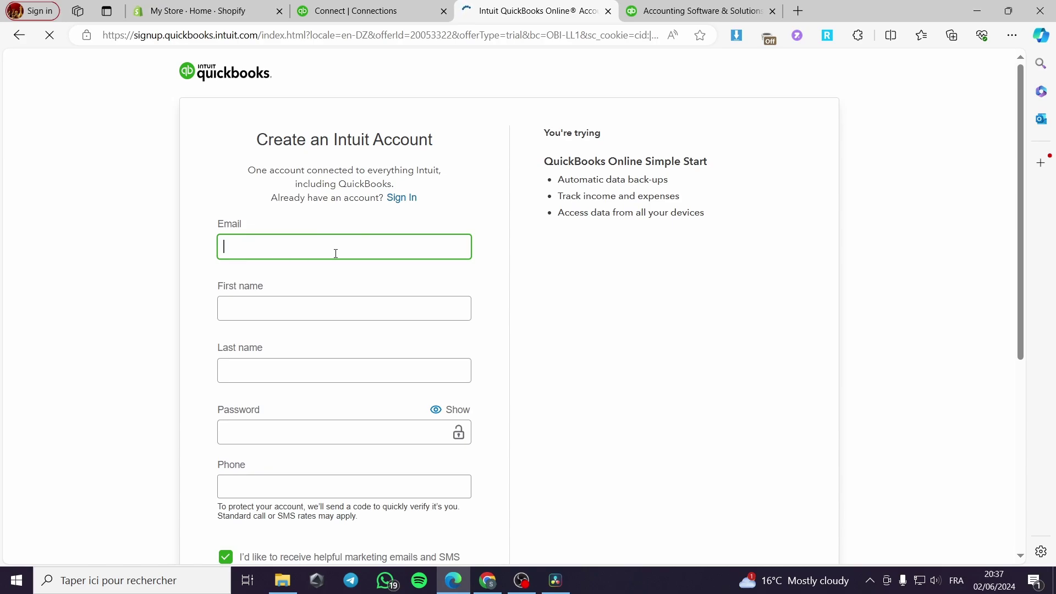
Fill in the account e-mail, first name and last name from saved details, trimming the first name.
{"action": "scroll", "coordinate": [341, 255], "scroll_direction": "down", "scroll_amount": 3}
{"action": "left_click", "coordinate": [240, 112]}
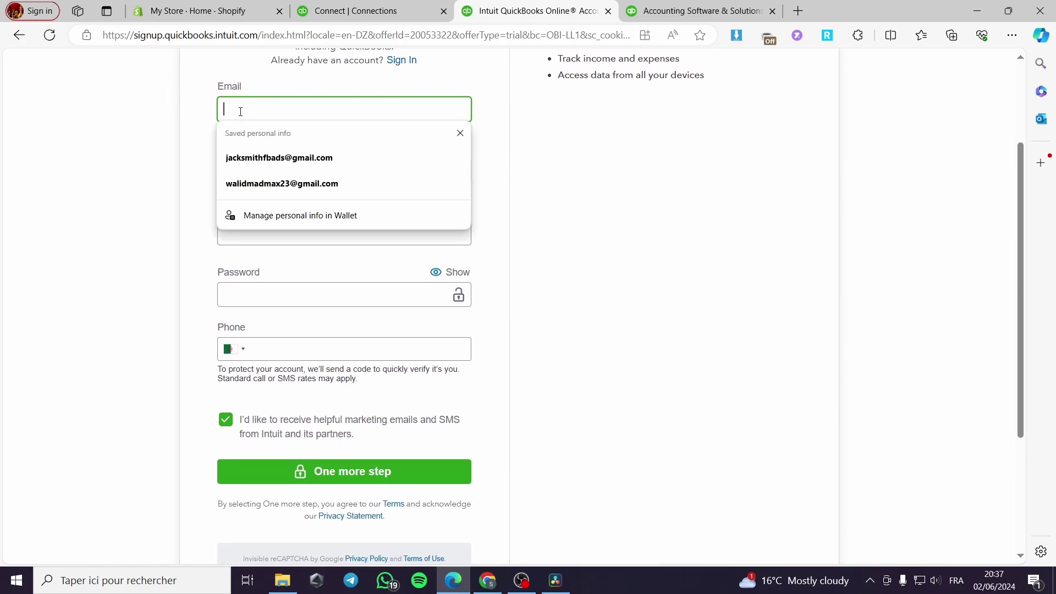
{"action": "left_click", "coordinate": [264, 158]}
{"action": "left_click", "coordinate": [271, 174]}
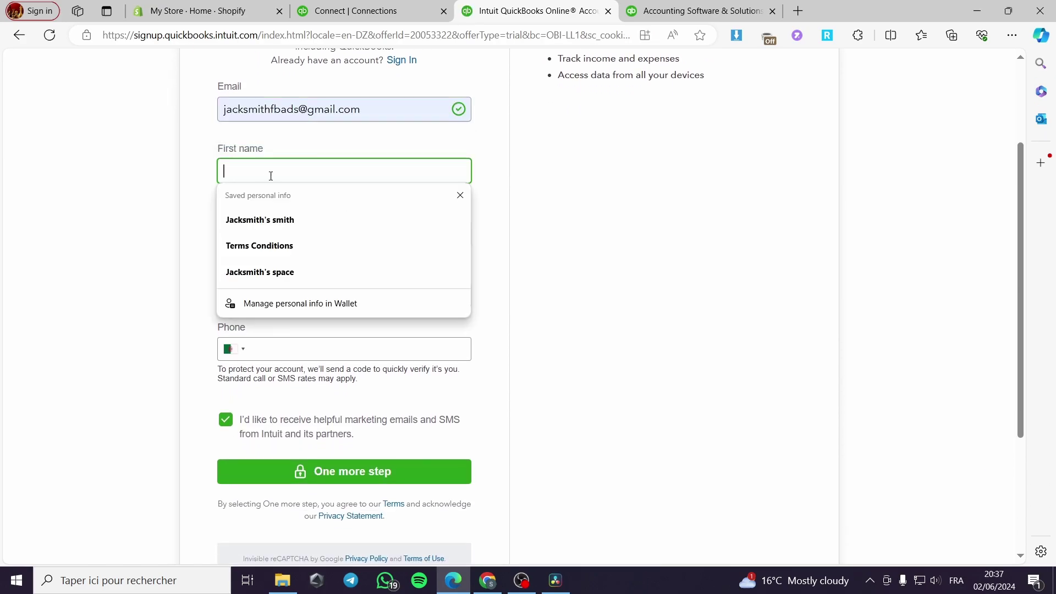
{"action": "left_click", "coordinate": [271, 220]}
{"action": "left_click_drag", "start_coordinate": [281, 172], "coordinate": [253, 171]}
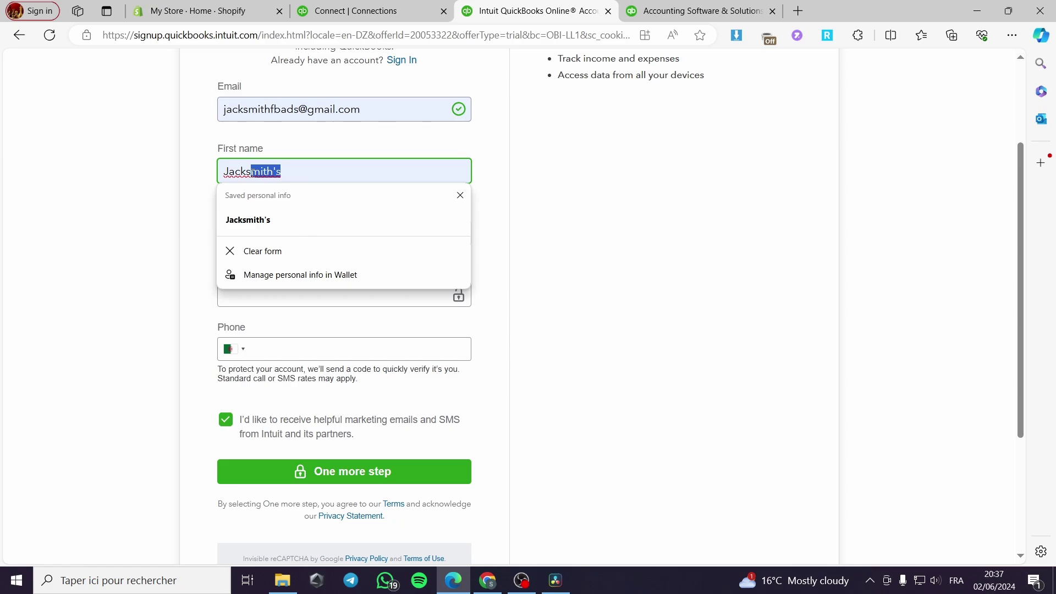
{"action": "key", "text": "BackSpace"}
{"action": "key", "text": "BackSpace"}
{"action": "left_click", "coordinate": [289, 230]}
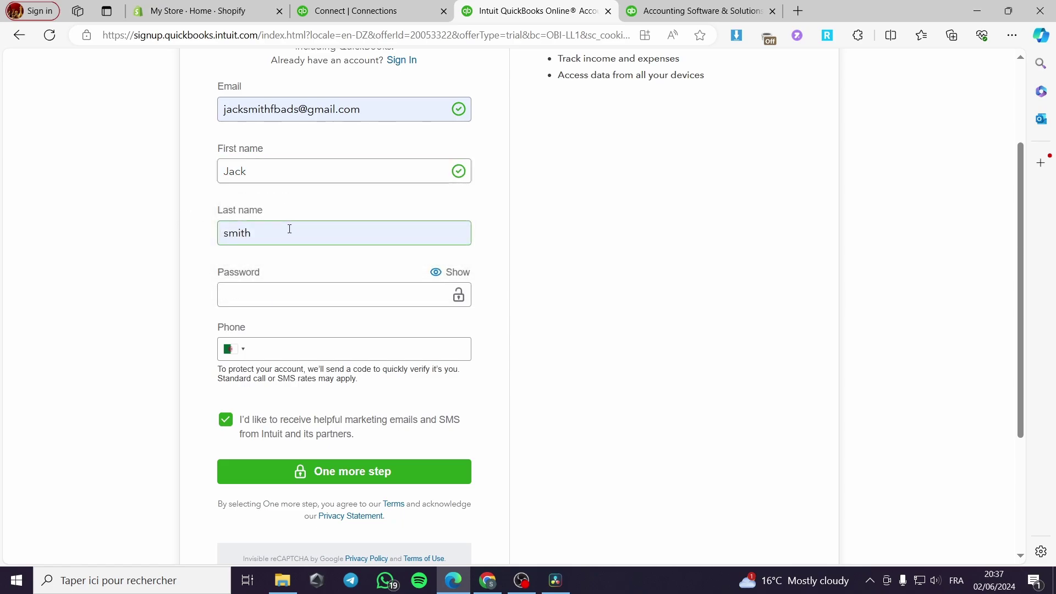
{"action": "left_click", "coordinate": [165, 245]}
Enter the account password and opt out of marketing emails and SMS.
{"action": "left_click", "coordinate": [259, 301]}
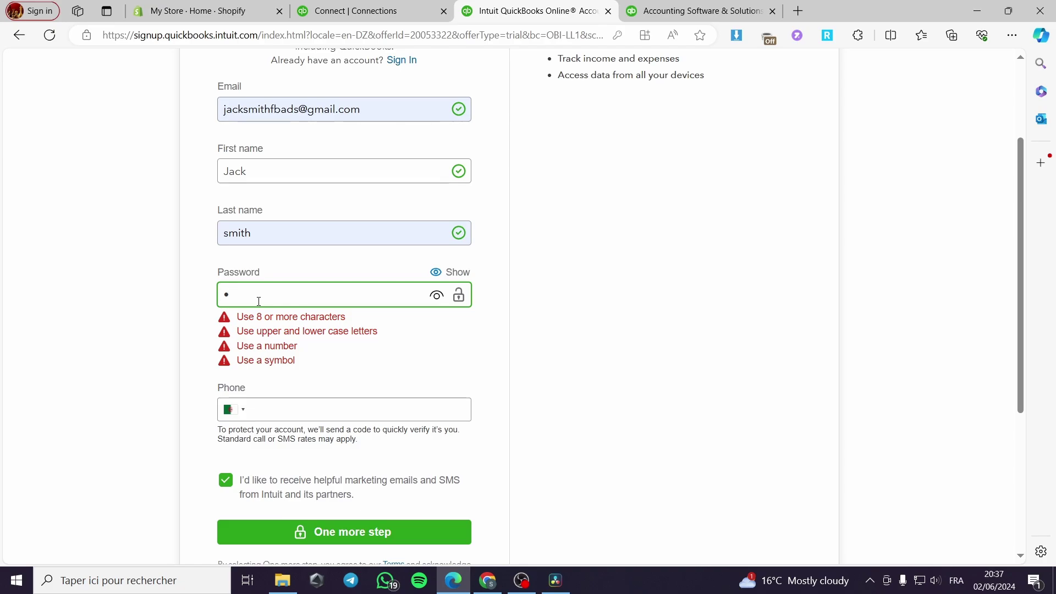
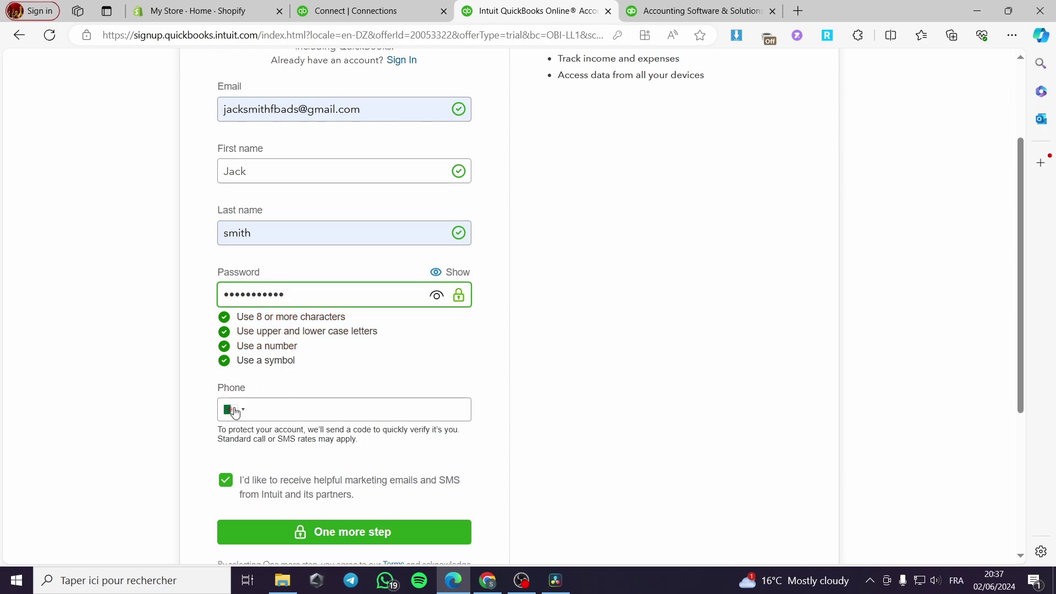
{"action": "left_click", "coordinate": [225, 484]}
{"action": "scroll", "coordinate": [279, 403], "scroll_direction": "down", "scroll_amount": 3}
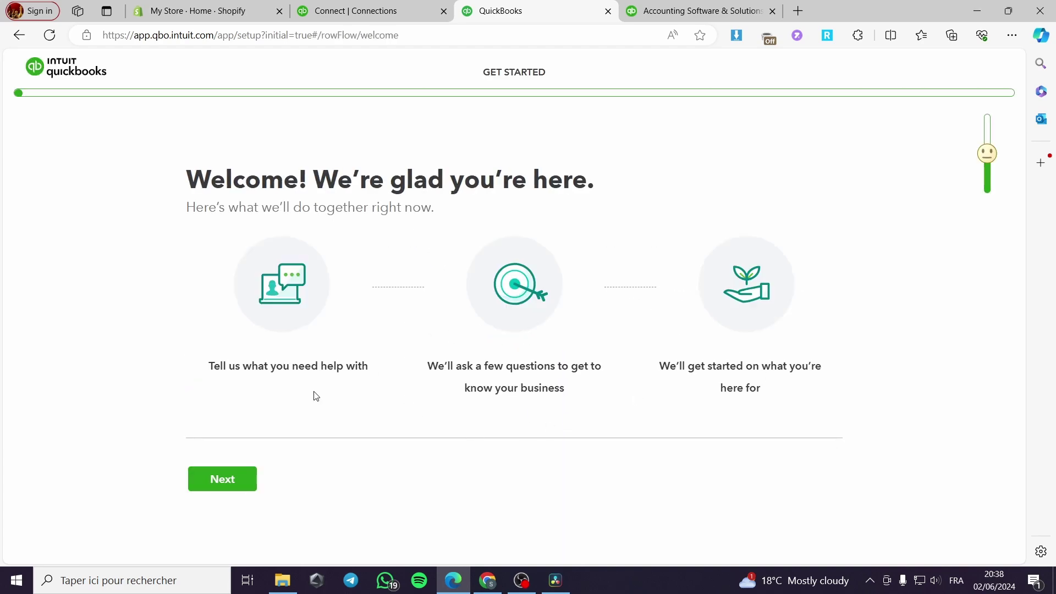
Fill in the legal business name from saved details.
{"action": "left_click", "coordinate": [226, 486]}
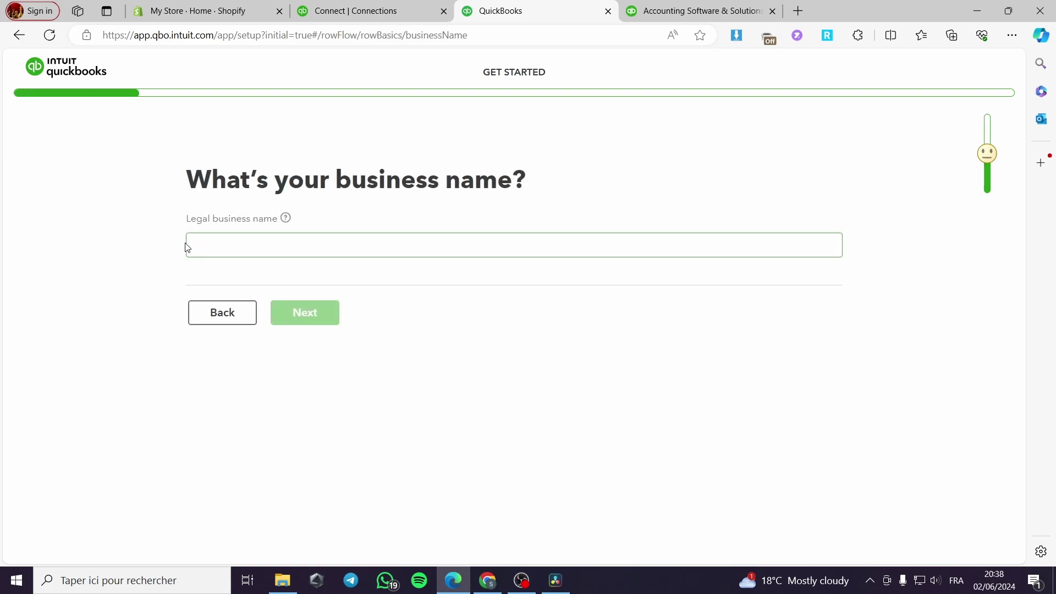
{"action": "left_click", "coordinate": [372, 242]}
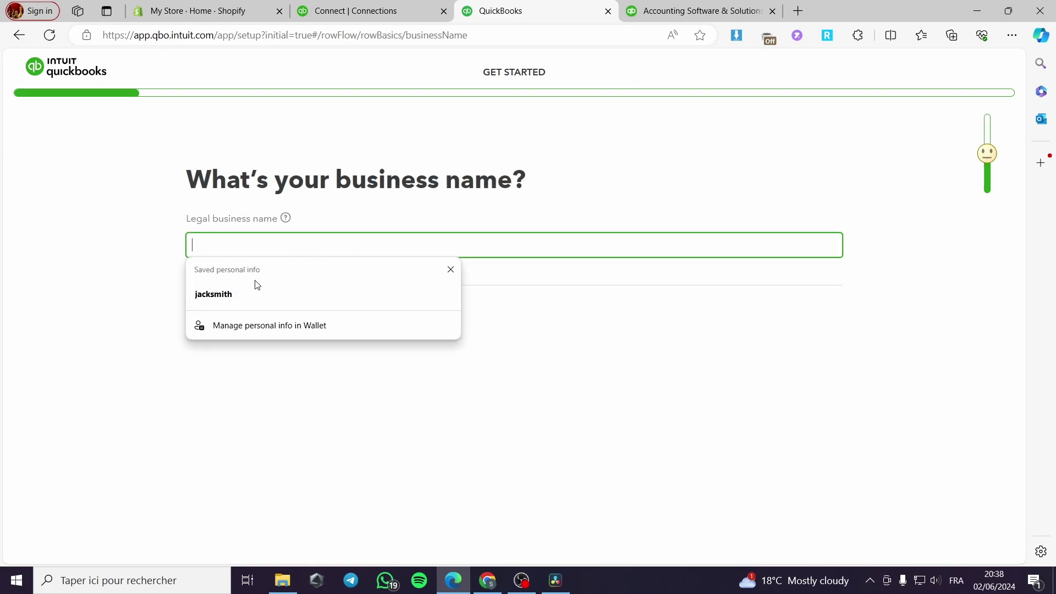
{"action": "left_click", "coordinate": [311, 294]}
{"action": "left_click", "coordinate": [307, 317]}
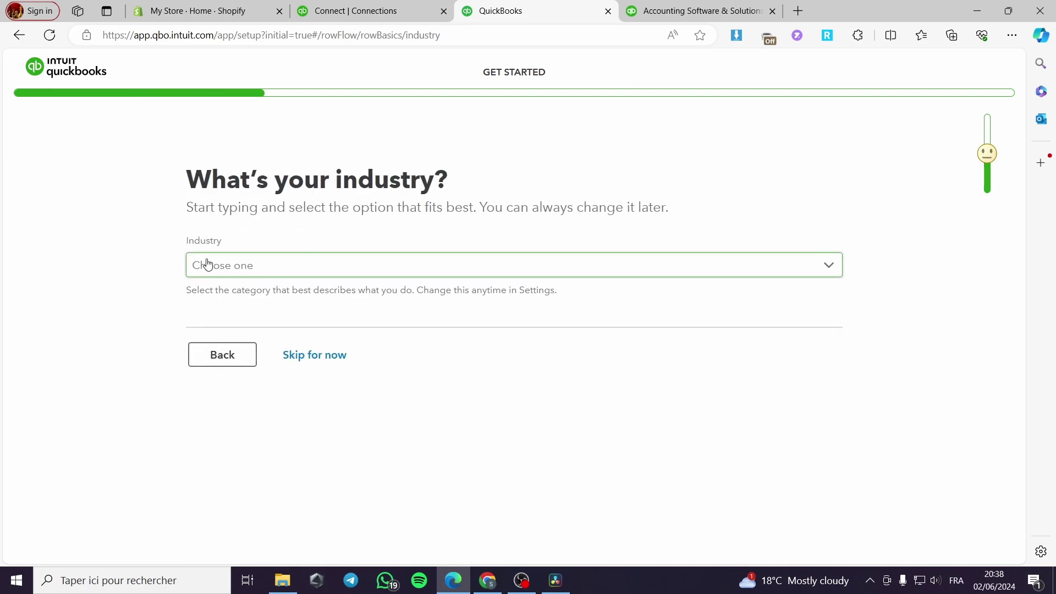
Pick Personal, Beauty, Wellbeing and other services as the industry.
{"action": "left_click", "coordinate": [229, 267]}
{"action": "scroll", "coordinate": [384, 325], "scroll_direction": "down", "scroll_amount": 3}
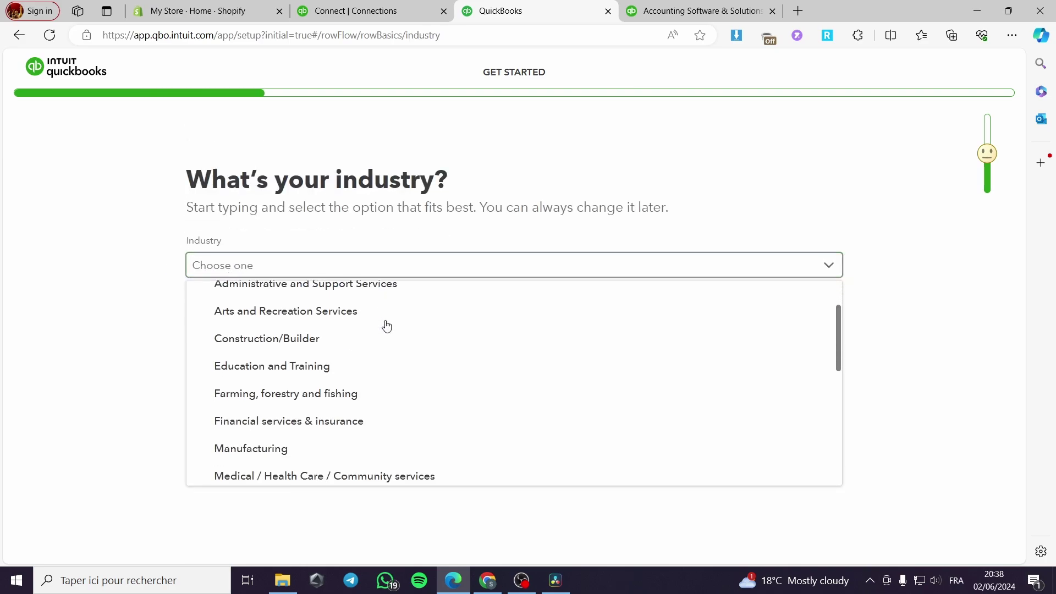
{"action": "scroll", "coordinate": [381, 349], "scroll_direction": "down", "scroll_amount": 1}
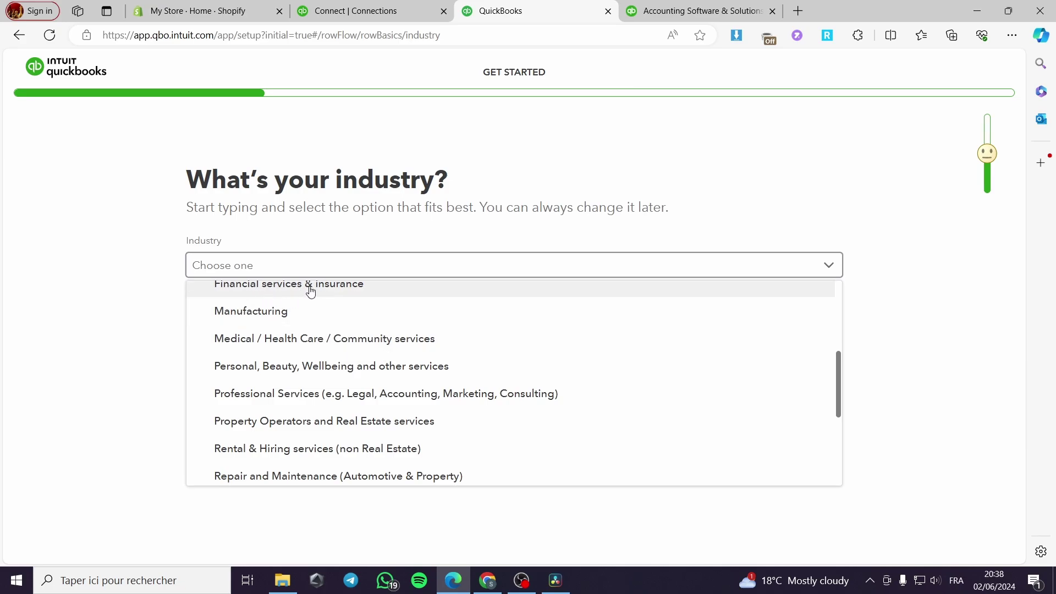
{"action": "scroll", "coordinate": [337, 309], "scroll_direction": "down", "scroll_amount": 1}
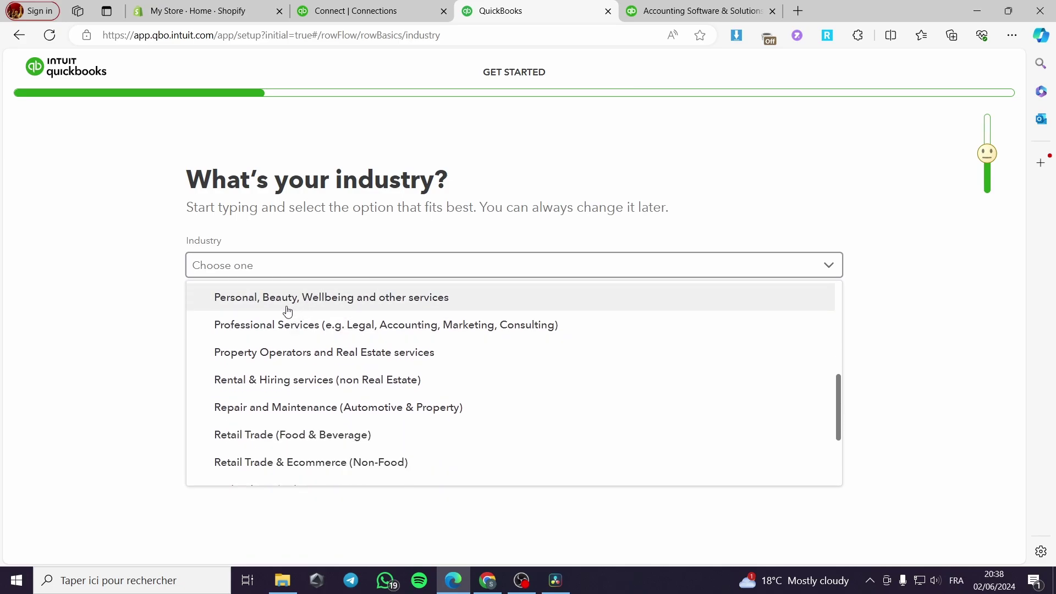
{"action": "left_click", "coordinate": [242, 302]}
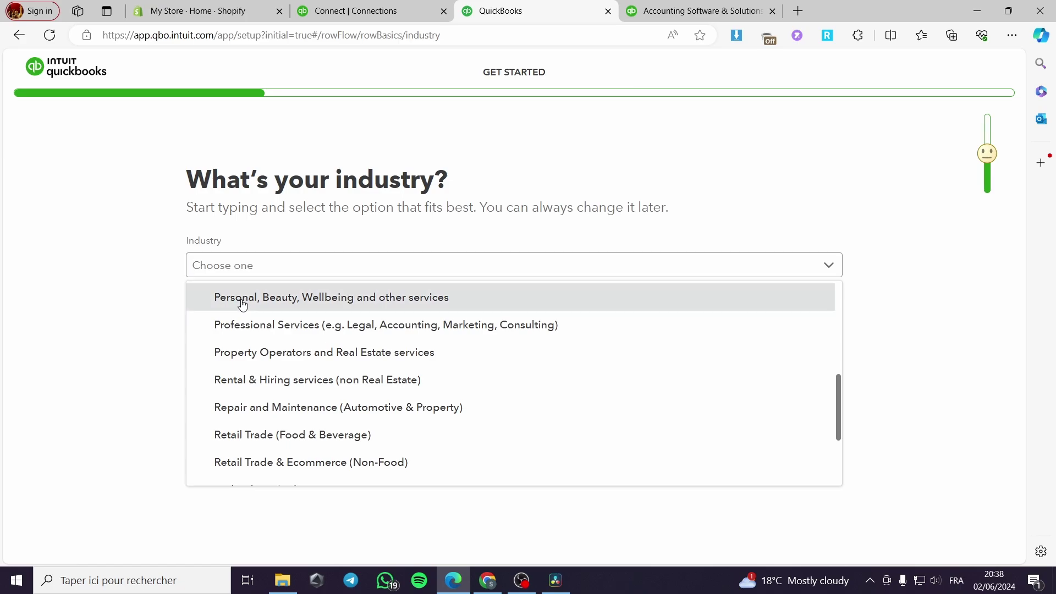
{"action": "left_click", "coordinate": [300, 357]}
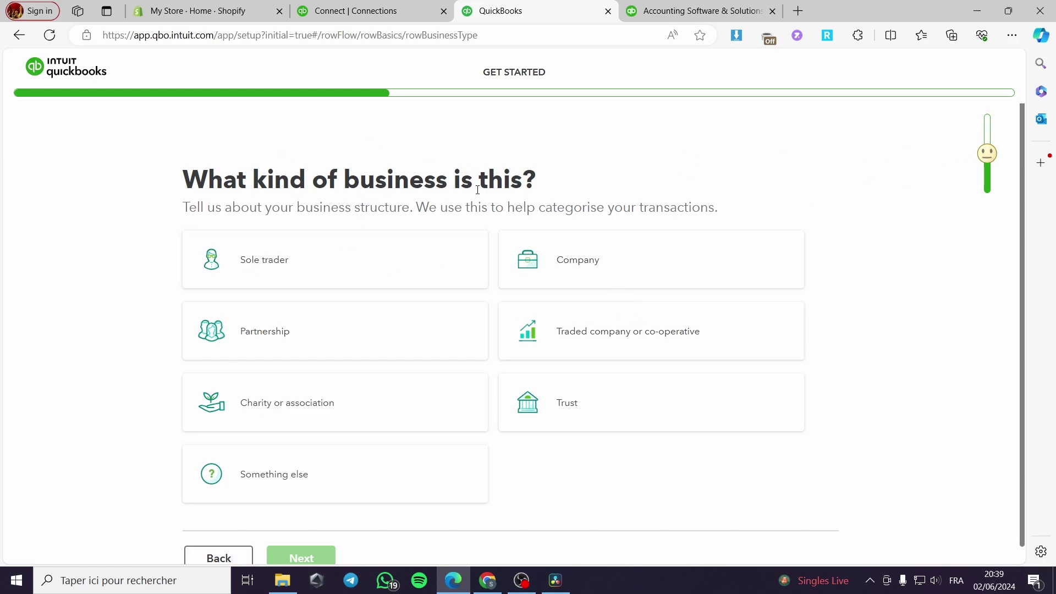
Set the business type to Sole trader.
{"action": "scroll", "coordinate": [314, 205], "scroll_direction": "down", "scroll_amount": 1}
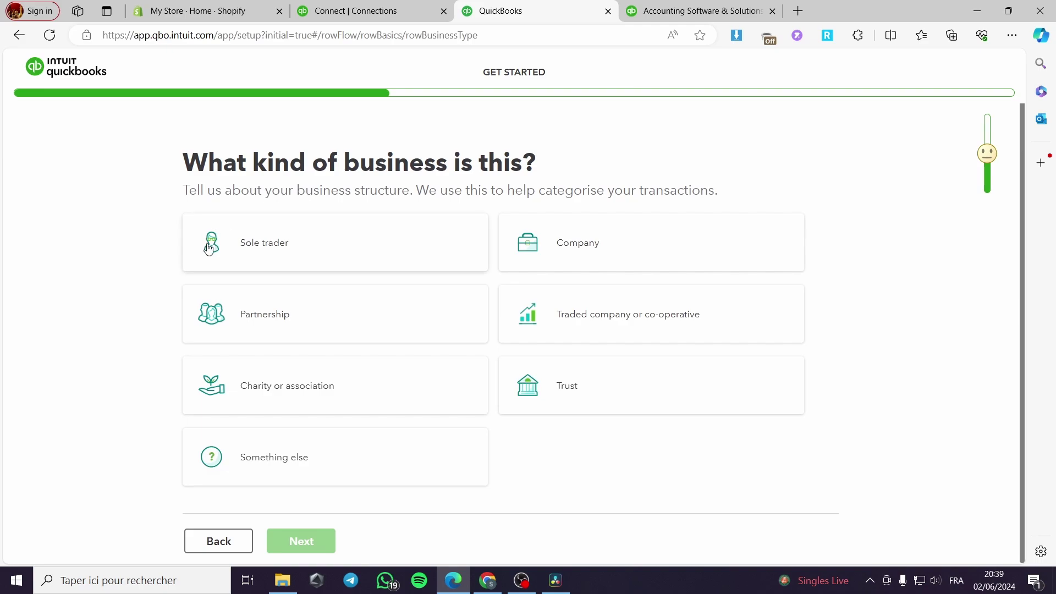
{"action": "left_click", "coordinate": [269, 255]}
{"action": "left_click", "coordinate": [566, 252]}
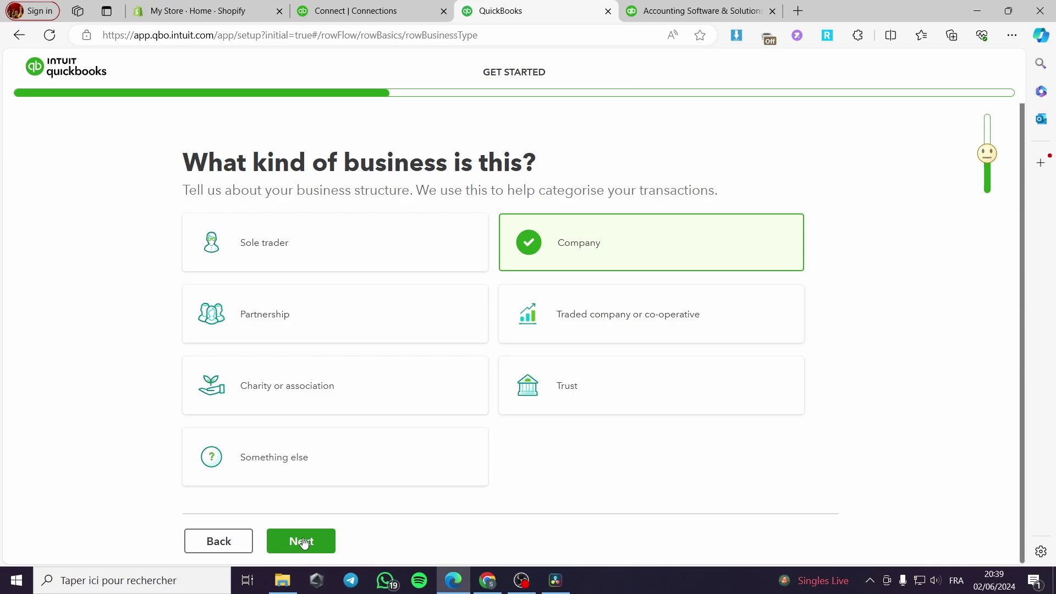
{"action": "left_click", "coordinate": [283, 260]}
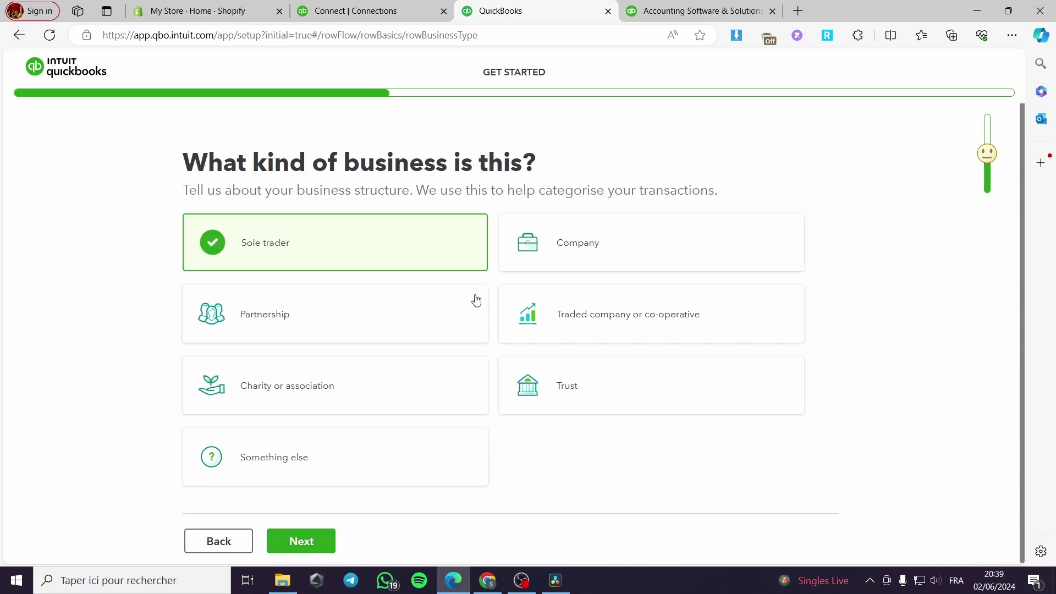
{"action": "left_click", "coordinate": [296, 543]}
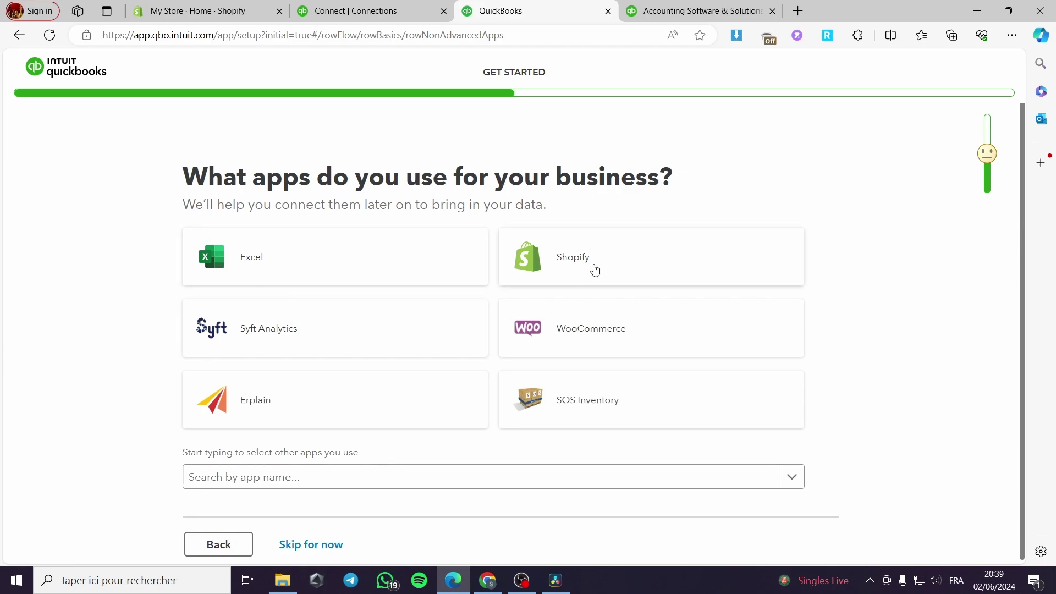
Mark Shopify as a used app and pick goals: invoices, receipts, inventory, VAT, bills, sales.
{"action": "left_click", "coordinate": [594, 269]}
{"action": "left_click", "coordinate": [304, 543]}
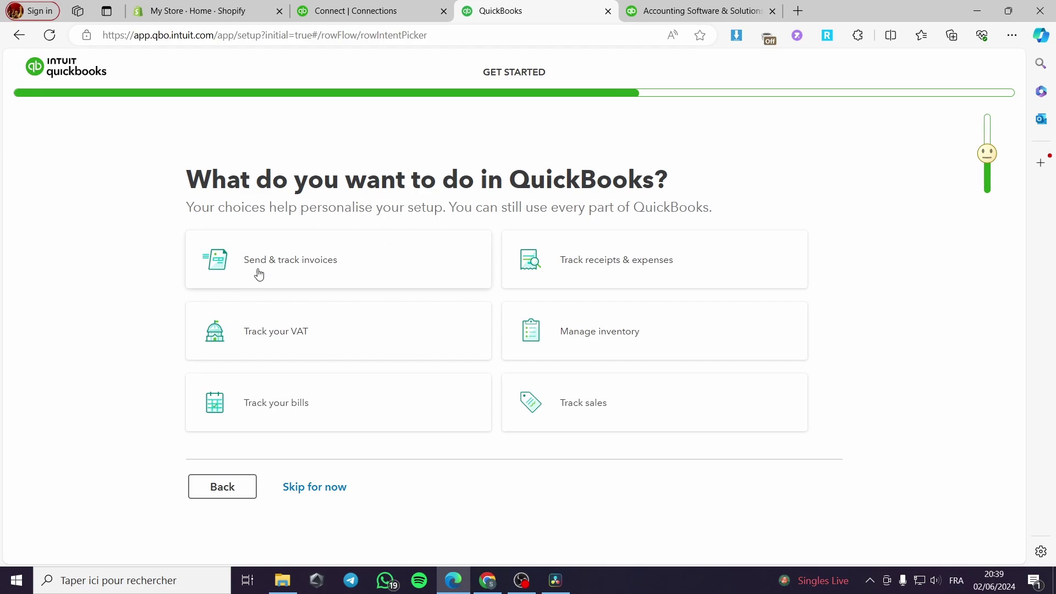
{"action": "left_click", "coordinate": [277, 269]}
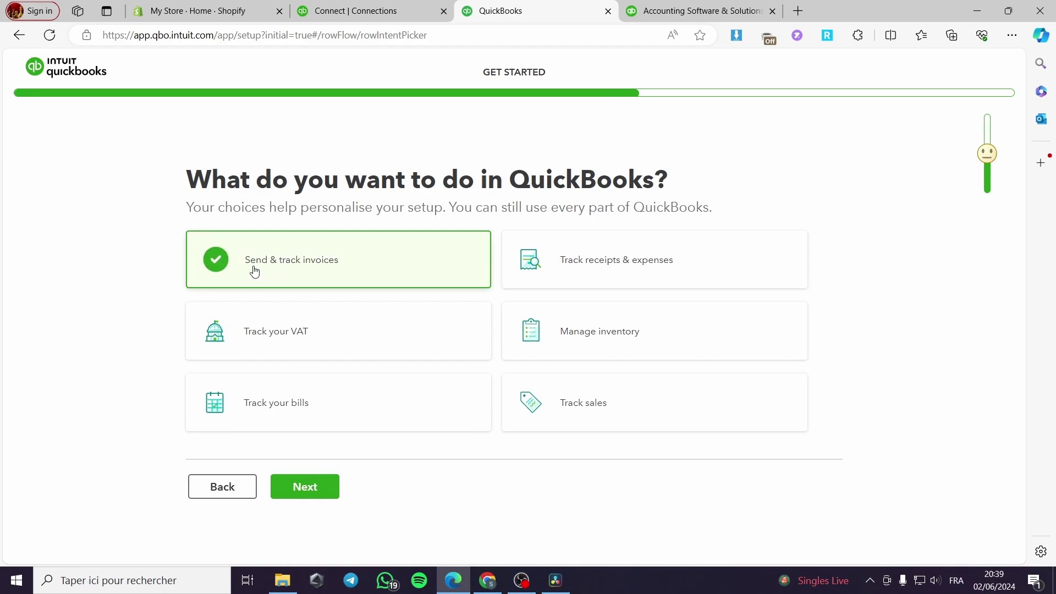
{"action": "left_click", "coordinate": [618, 265]}
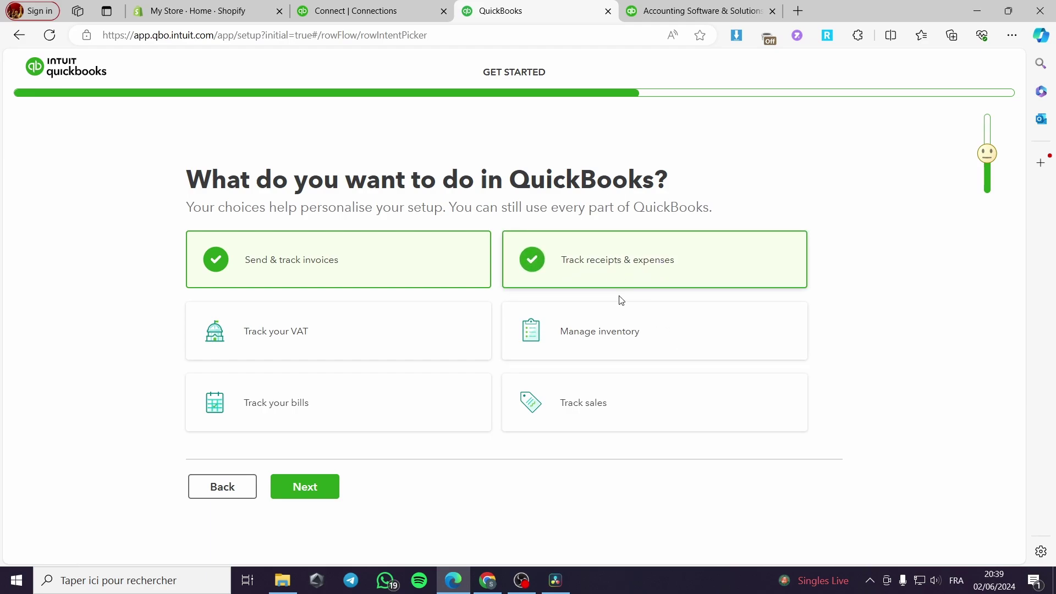
{"action": "left_click", "coordinate": [611, 337]}
{"action": "left_click", "coordinate": [309, 337]}
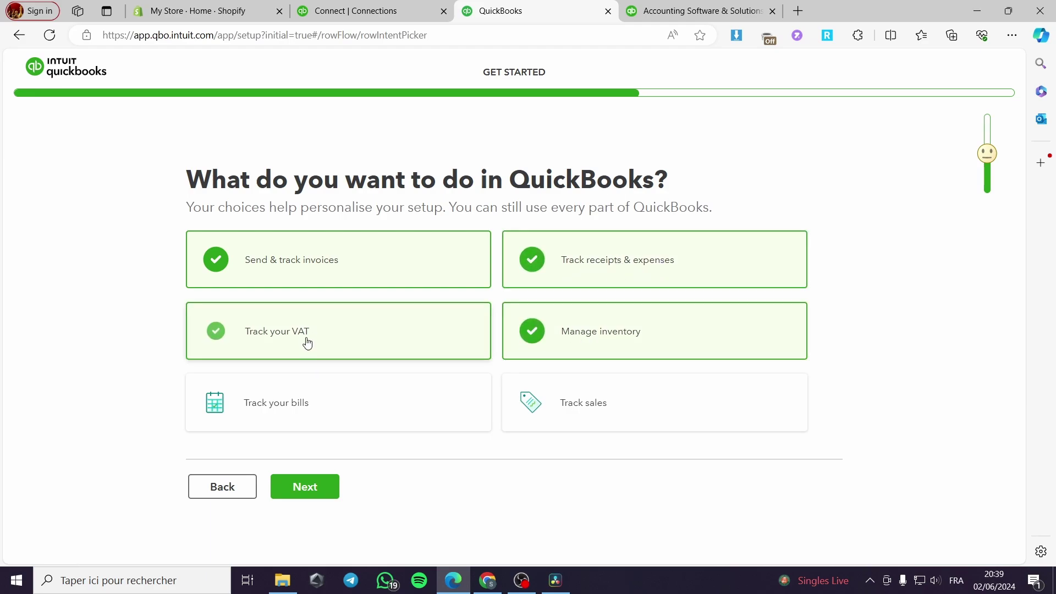
{"action": "left_click", "coordinate": [278, 418]}
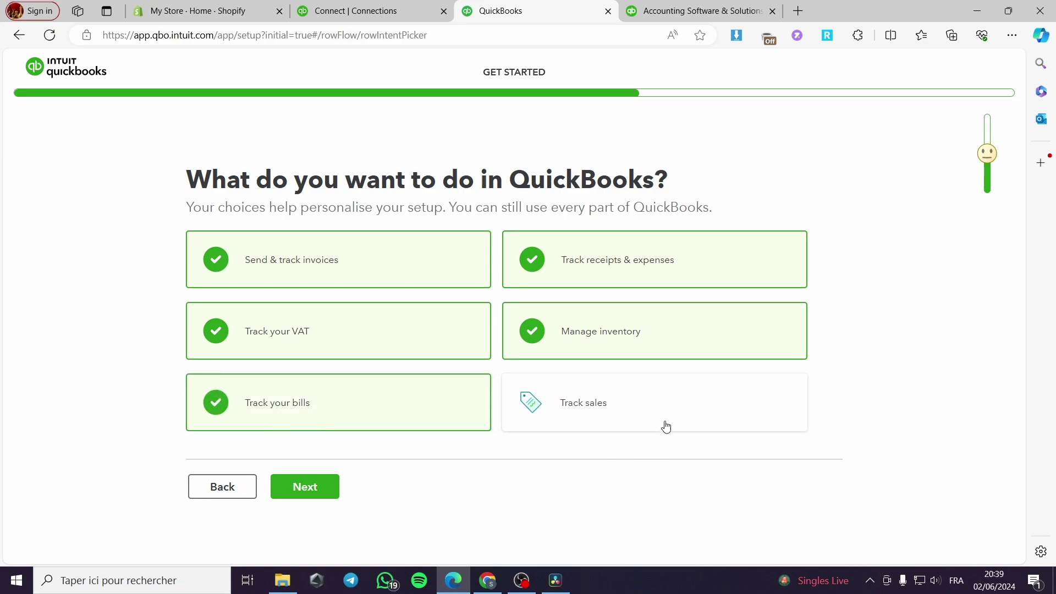
{"action": "left_click", "coordinate": [667, 403]}
{"action": "left_click", "coordinate": [304, 488]}
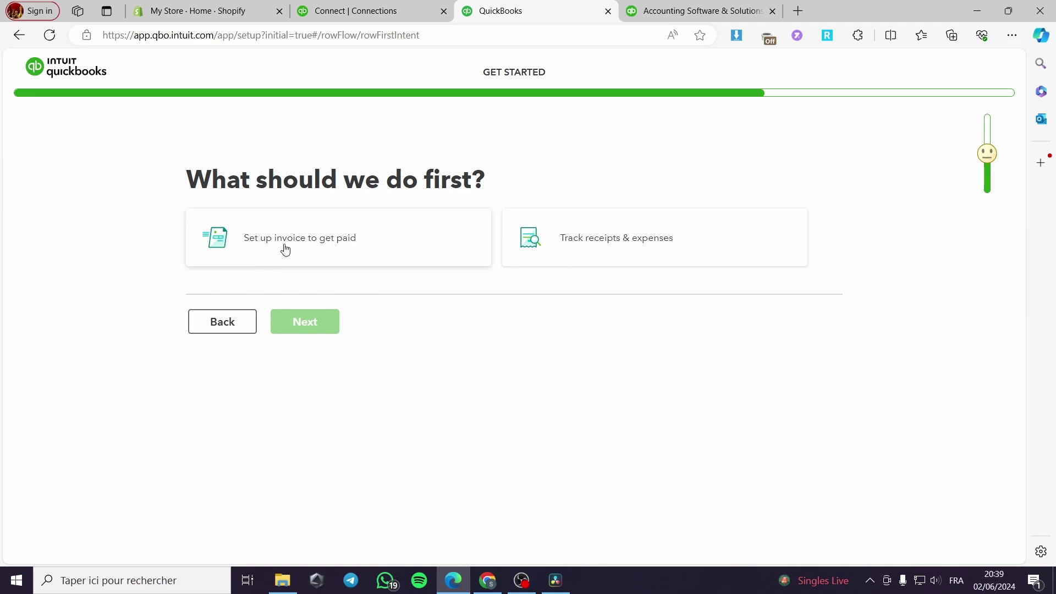
Choose setting up invoices as the first task and skip the invoice setup.
{"action": "left_click", "coordinate": [239, 240]}
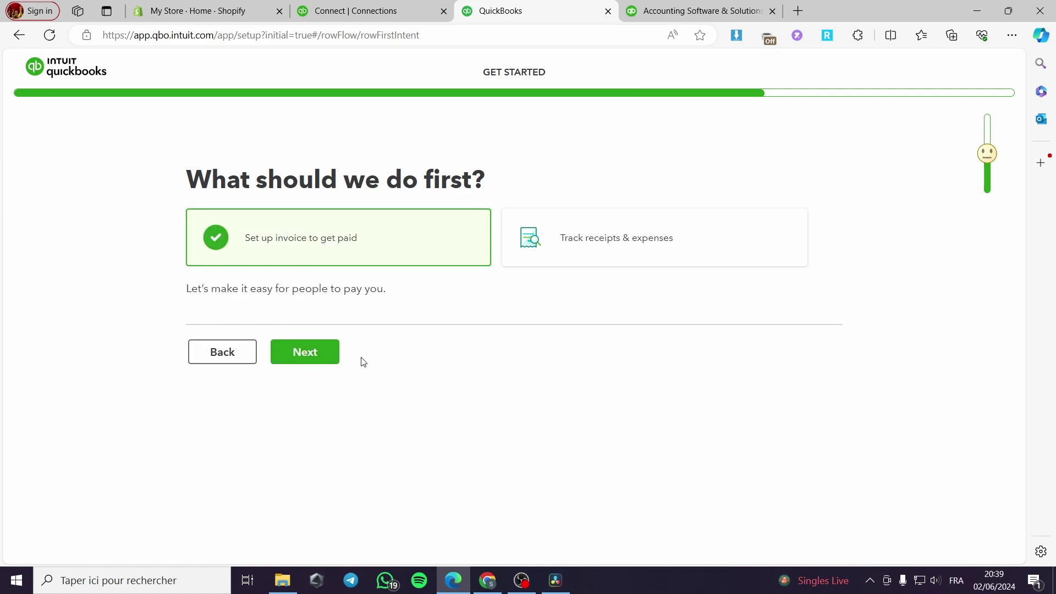
{"action": "left_click", "coordinate": [300, 362]}
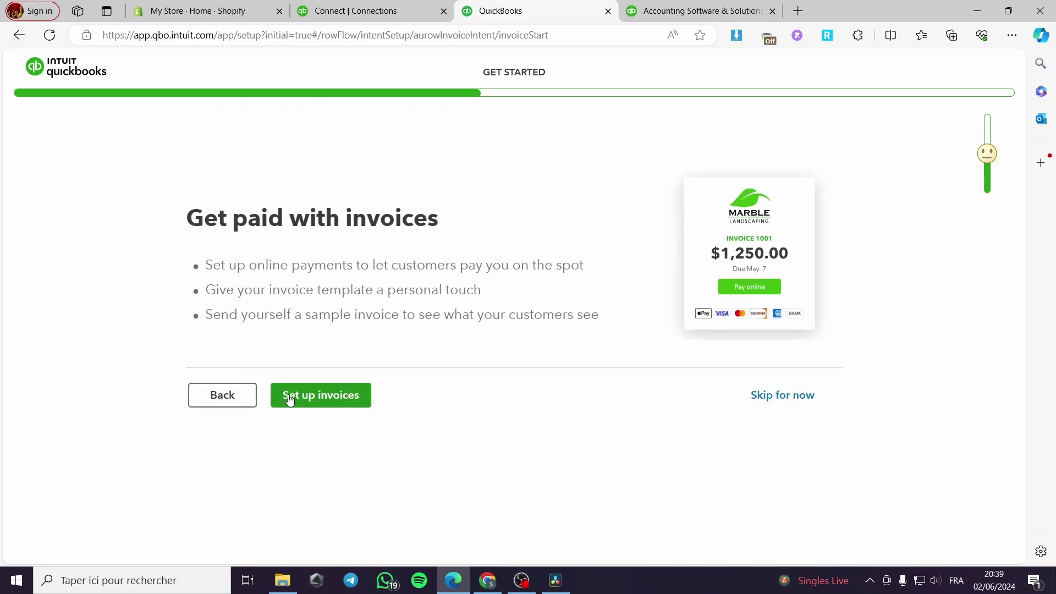
{"action": "left_click", "coordinate": [781, 396]}
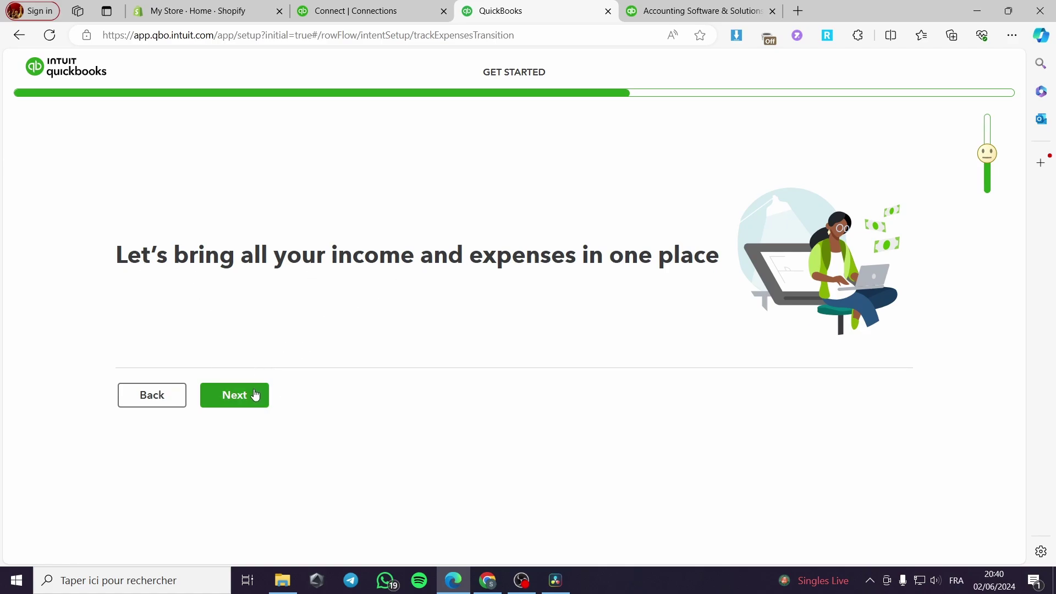
{"action": "left_click", "coordinate": [234, 395]}
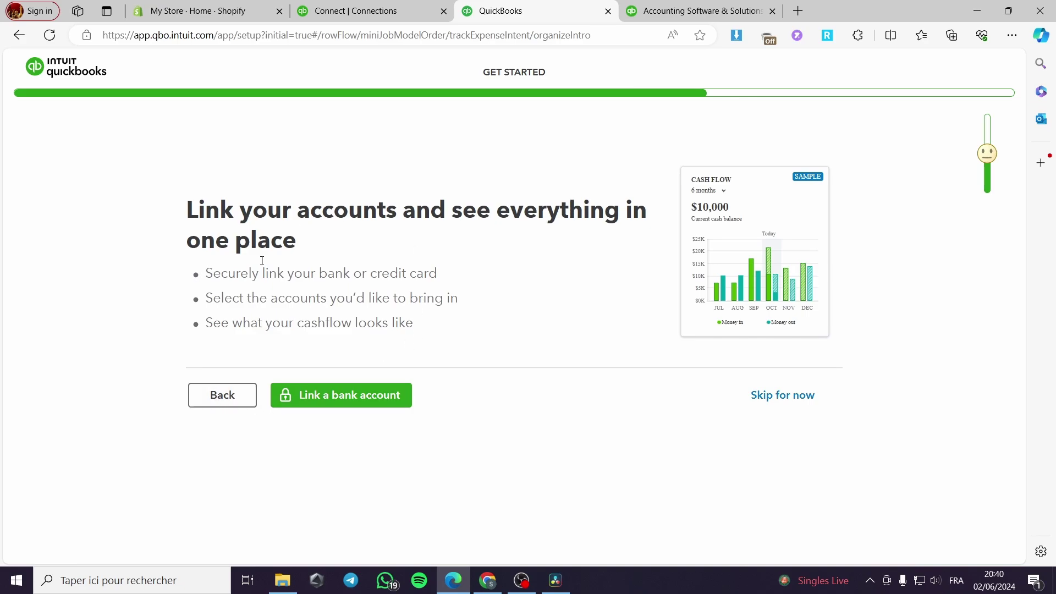
Skip bank linking and receipt tracking, then finish setup to reach the dashboard.
{"action": "left_click", "coordinate": [790, 402]}
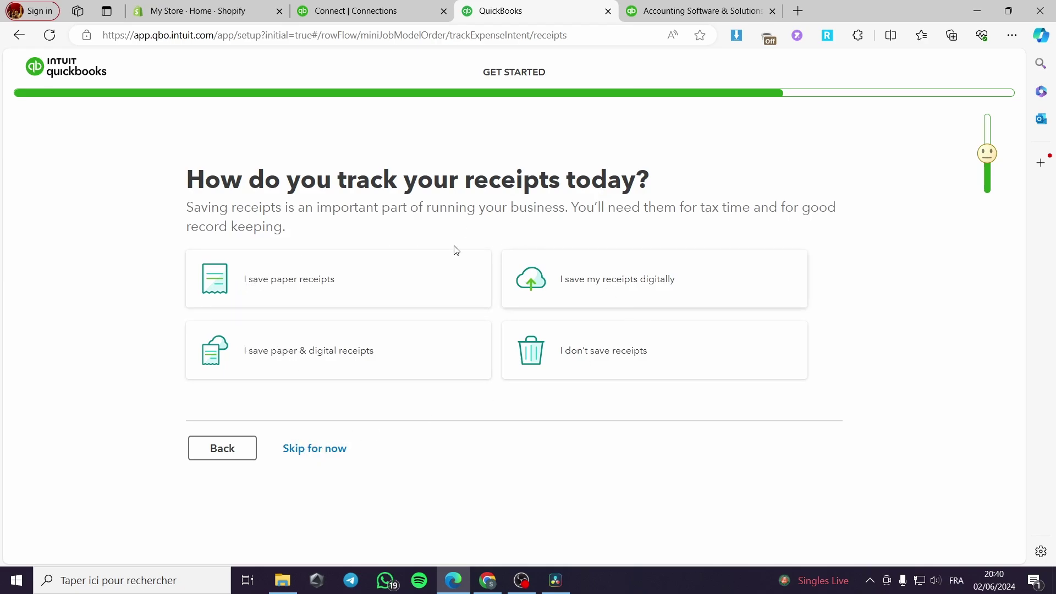
{"action": "left_click", "coordinate": [307, 450]}
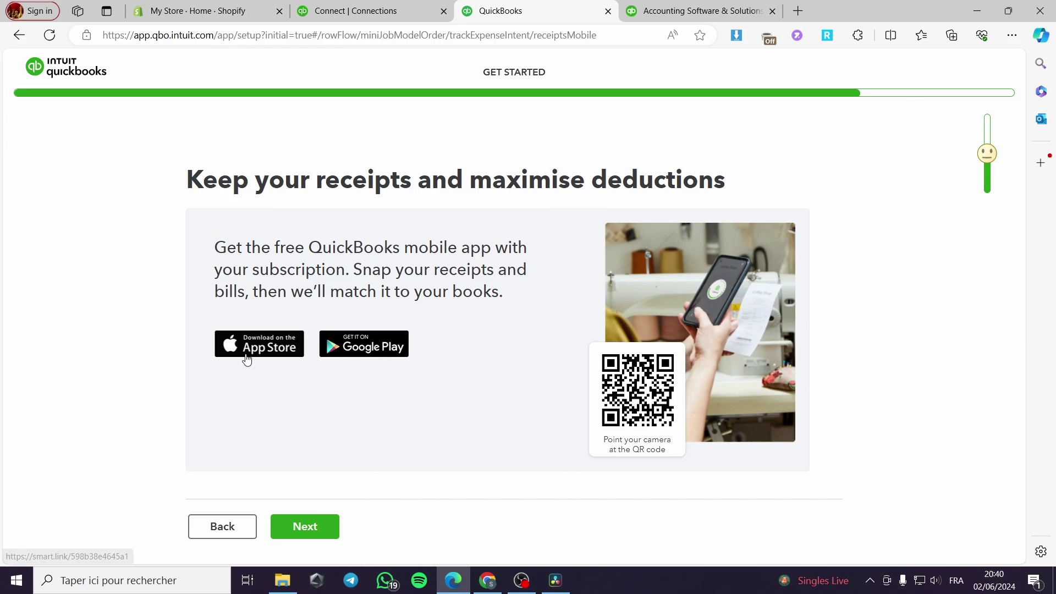
{"action": "left_click", "coordinate": [321, 532]}
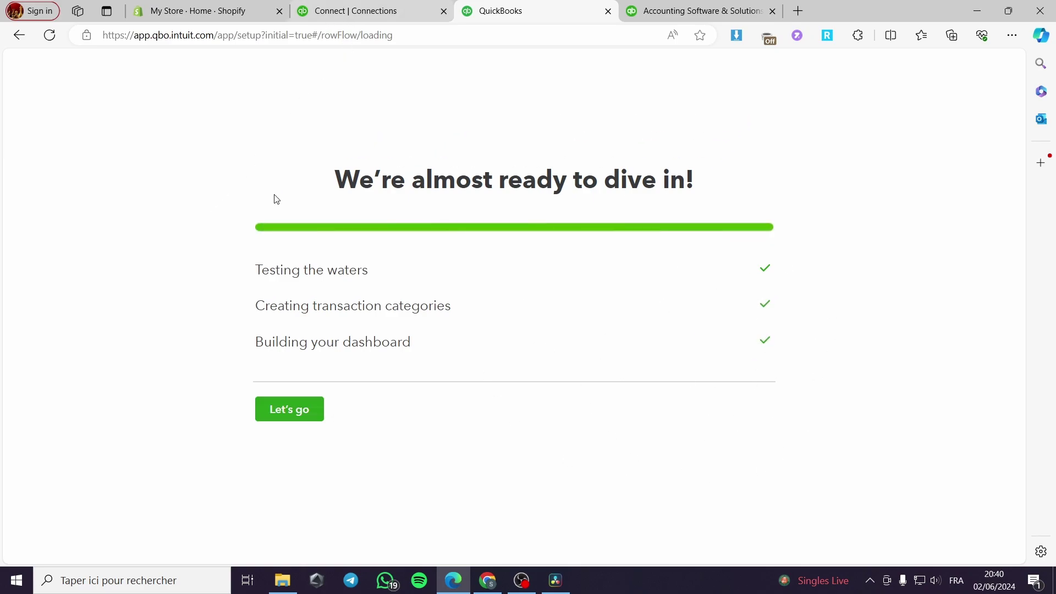
{"action": "left_click", "coordinate": [295, 407]}
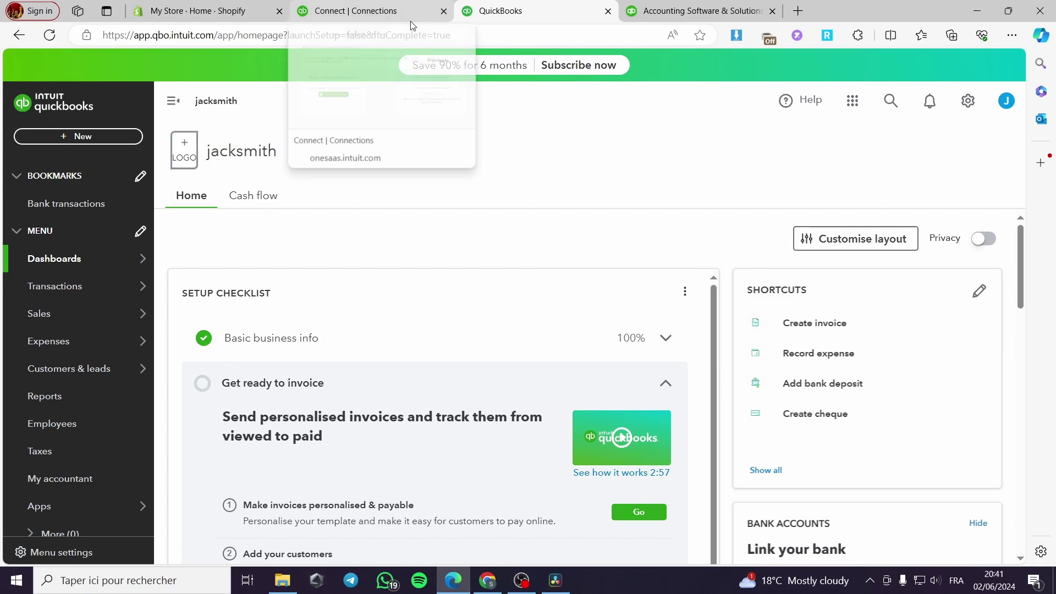
Connect the Shopify store to QuickBooks Online from OneSaaS and approve the connectivity.
{"action": "left_click", "coordinate": [383, 17]}
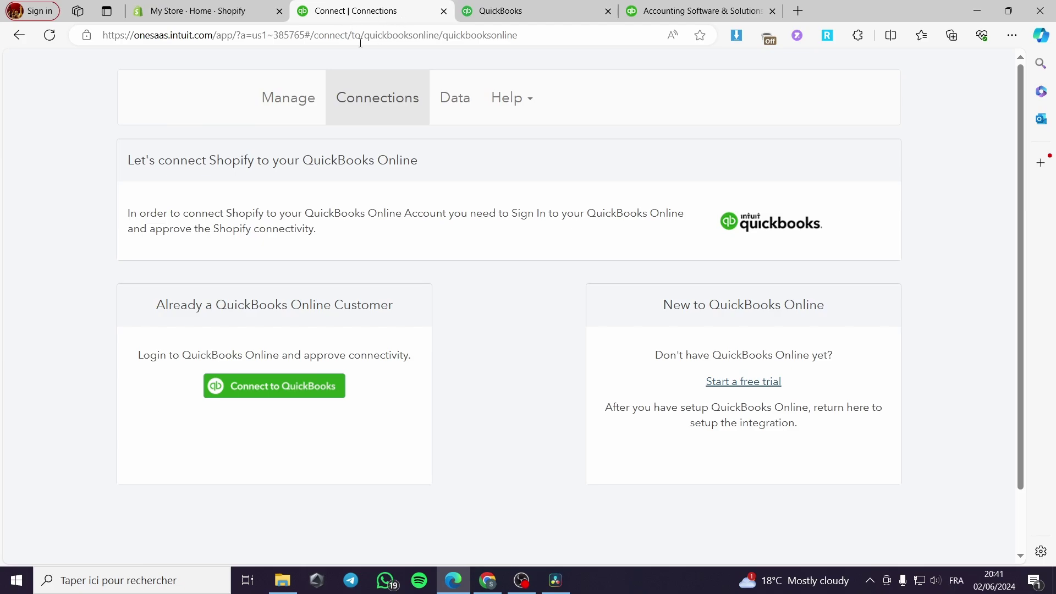
{"action": "left_click", "coordinate": [255, 392]}
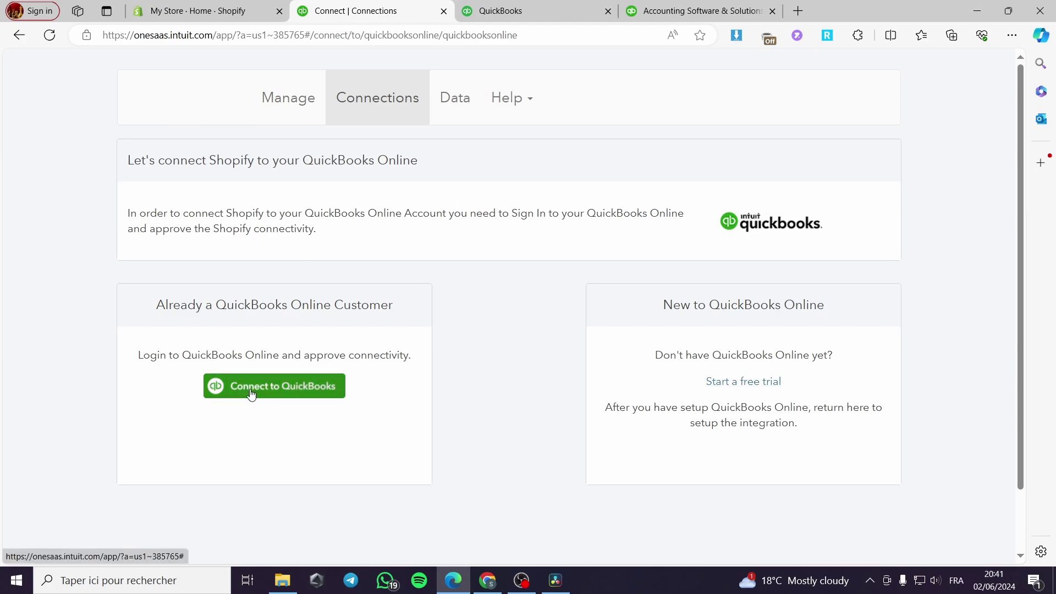
{"action": "left_click", "coordinate": [296, 391]}
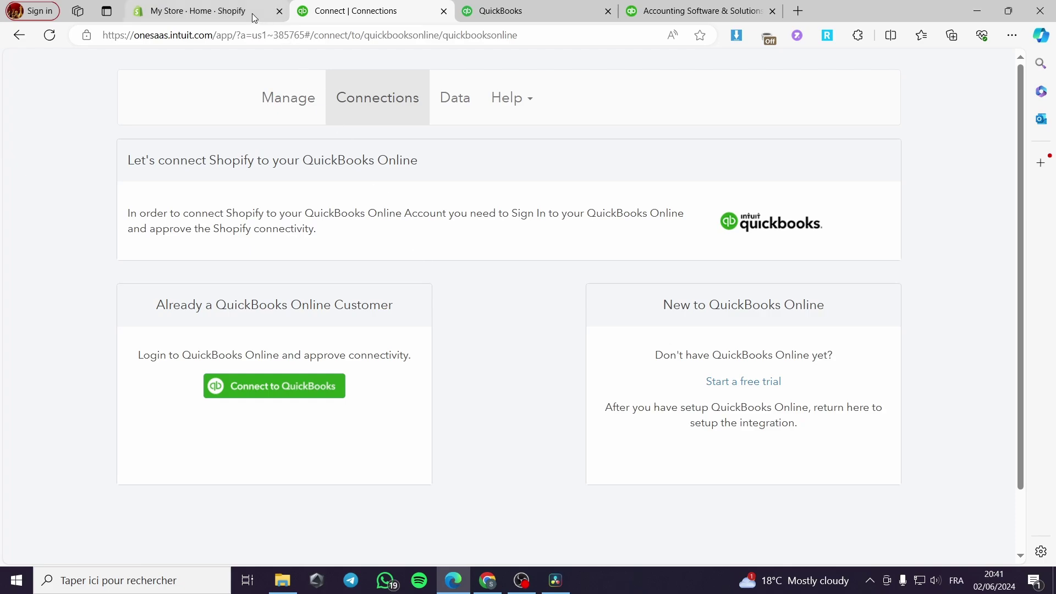
{"action": "left_click", "coordinate": [203, 12]}
{"action": "left_click", "coordinate": [352, 11]}
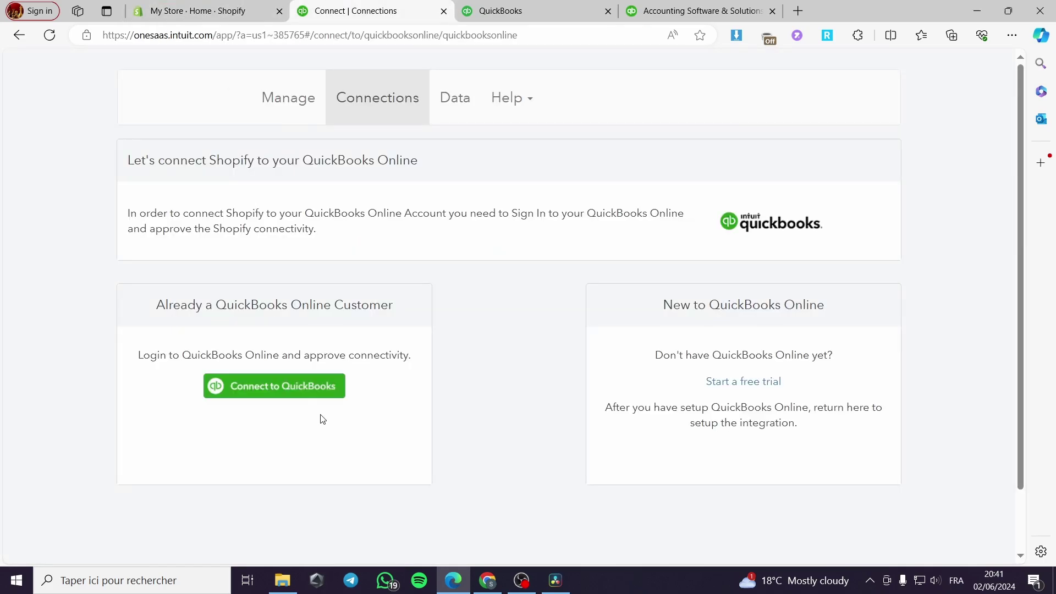
{"action": "left_click", "coordinate": [306, 385]}
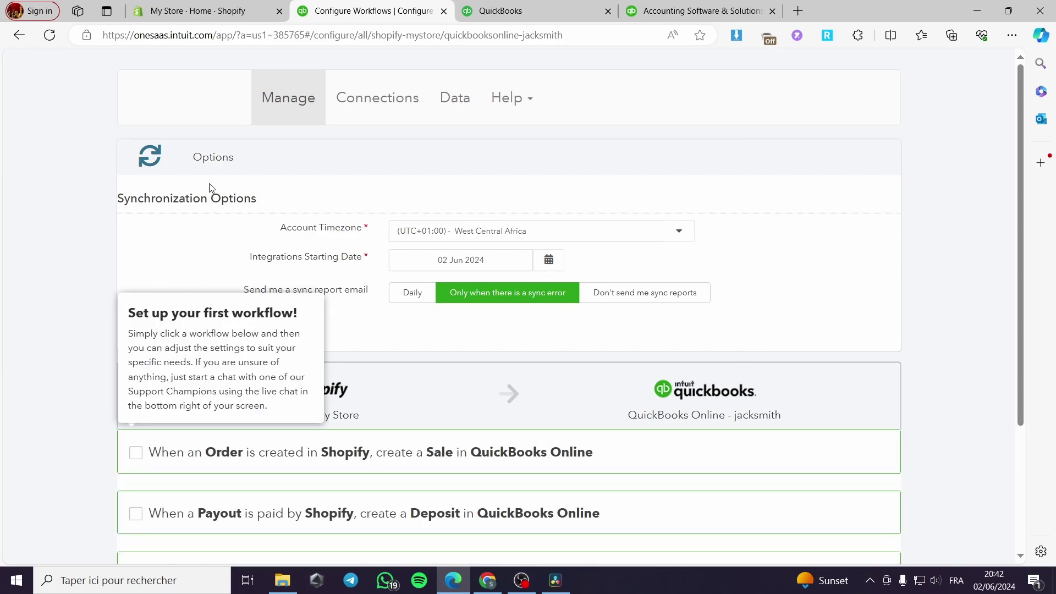
Set sync report emails to errors only and turn on automatic synchronization from 02 Jun 2024.
{"action": "left_click", "coordinate": [82, 217]}
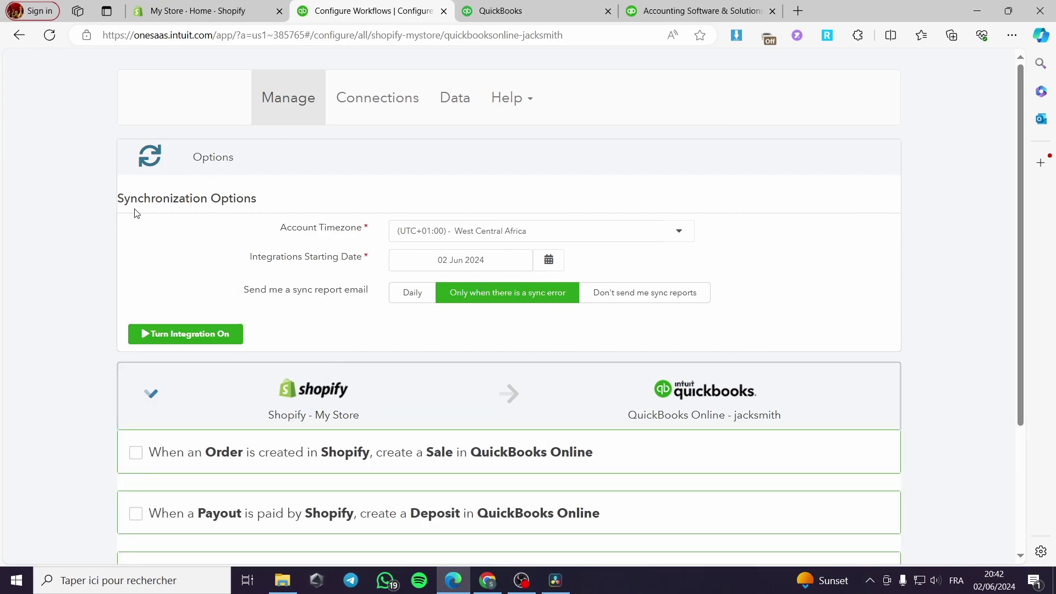
{"action": "scroll", "coordinate": [583, 350], "scroll_direction": "down", "scroll_amount": 3}
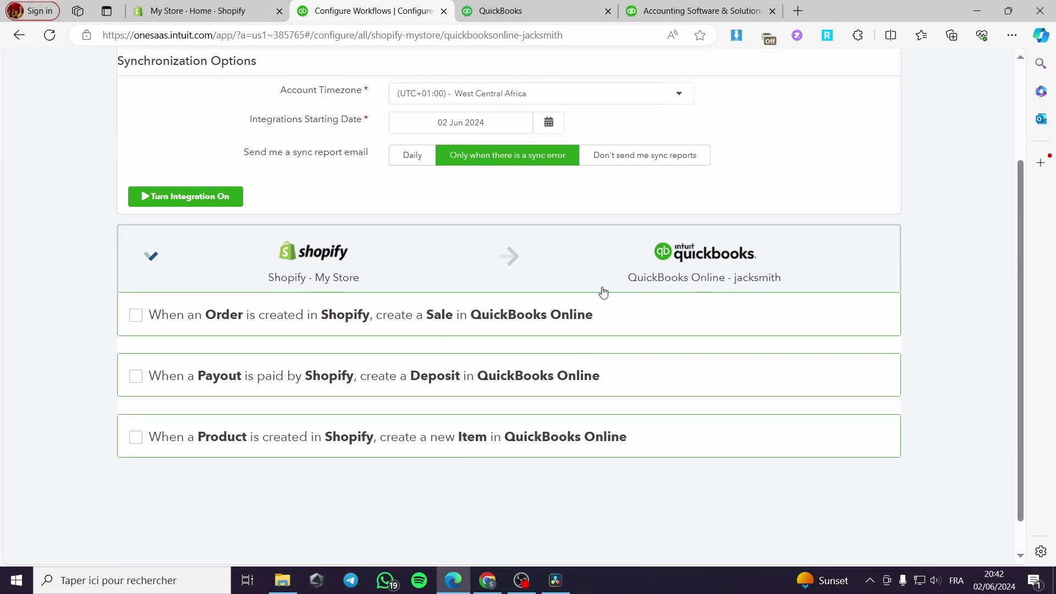
{"action": "scroll", "coordinate": [402, 265], "scroll_direction": "up", "scroll_amount": 3}
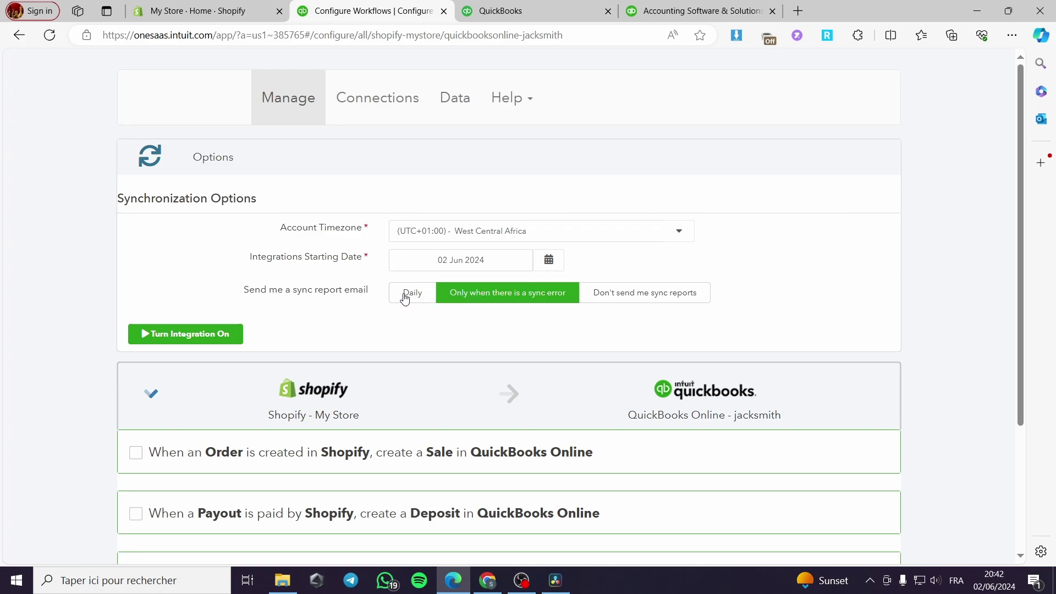
{"action": "left_click", "coordinate": [404, 296]}
{"action": "left_click", "coordinate": [483, 300]}
{"action": "left_click", "coordinate": [159, 341]}
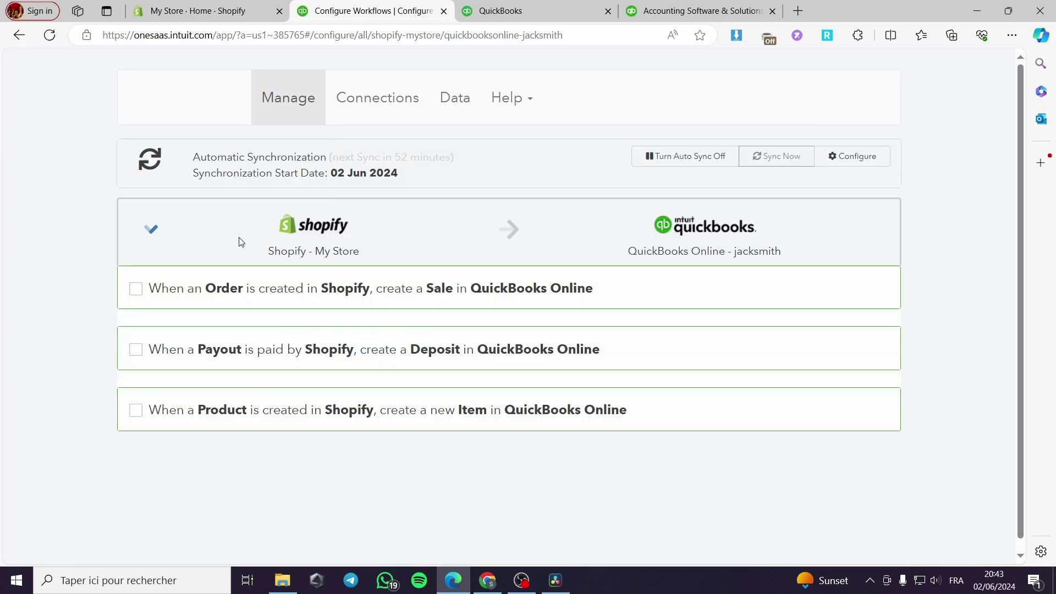
Enable the Order-to-Sale workflow and expand its settings.
{"action": "left_click", "coordinate": [140, 291]}
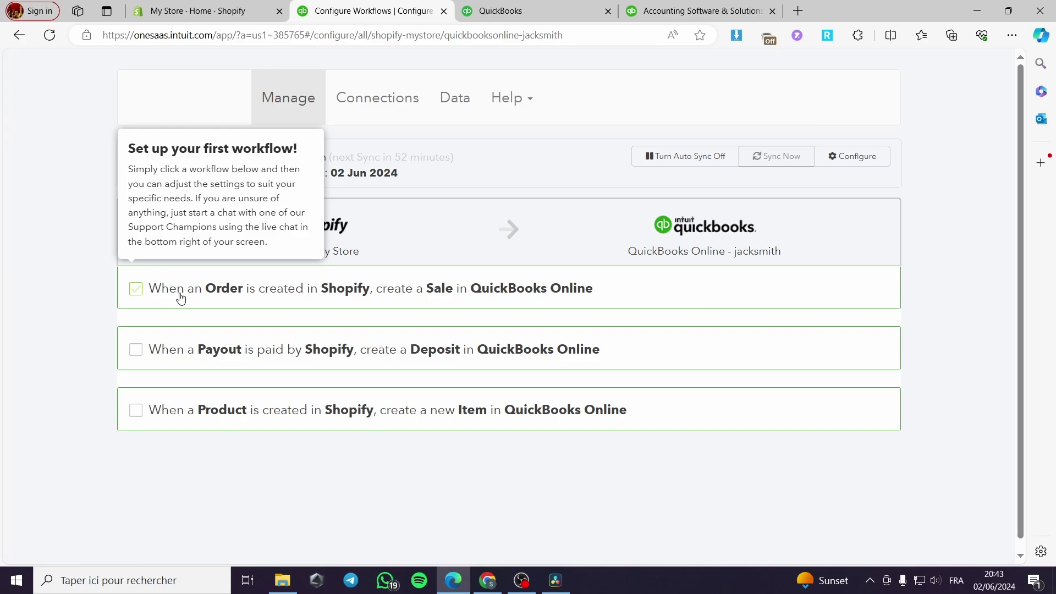
{"action": "left_click", "coordinate": [142, 304]}
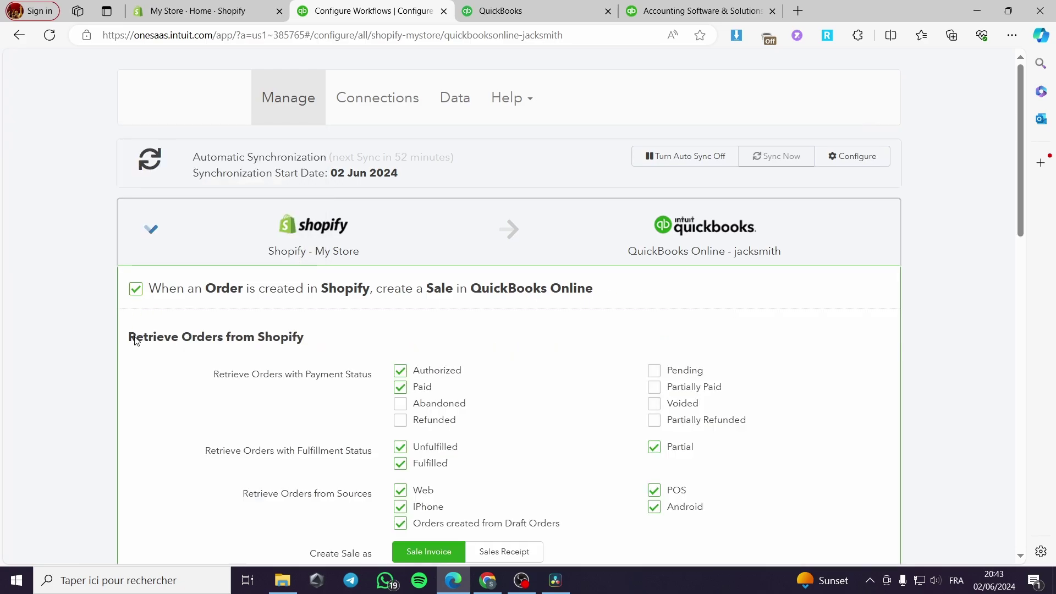
{"action": "left_click", "coordinate": [136, 288]}
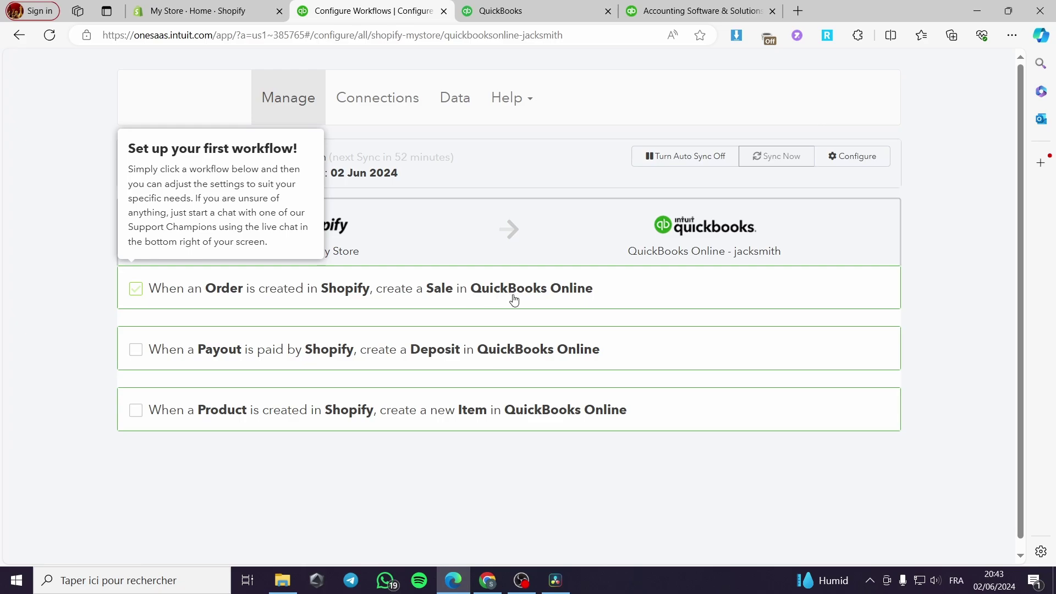
{"action": "left_click", "coordinate": [137, 289]}
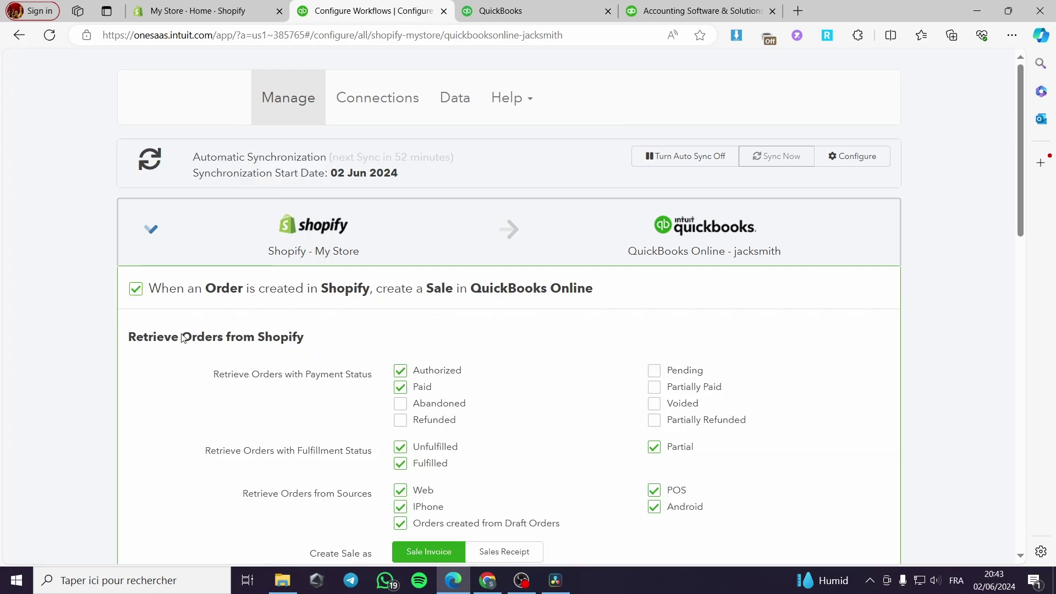
{"action": "scroll", "coordinate": [183, 338], "scroll_direction": "down", "scroll_amount": 2}
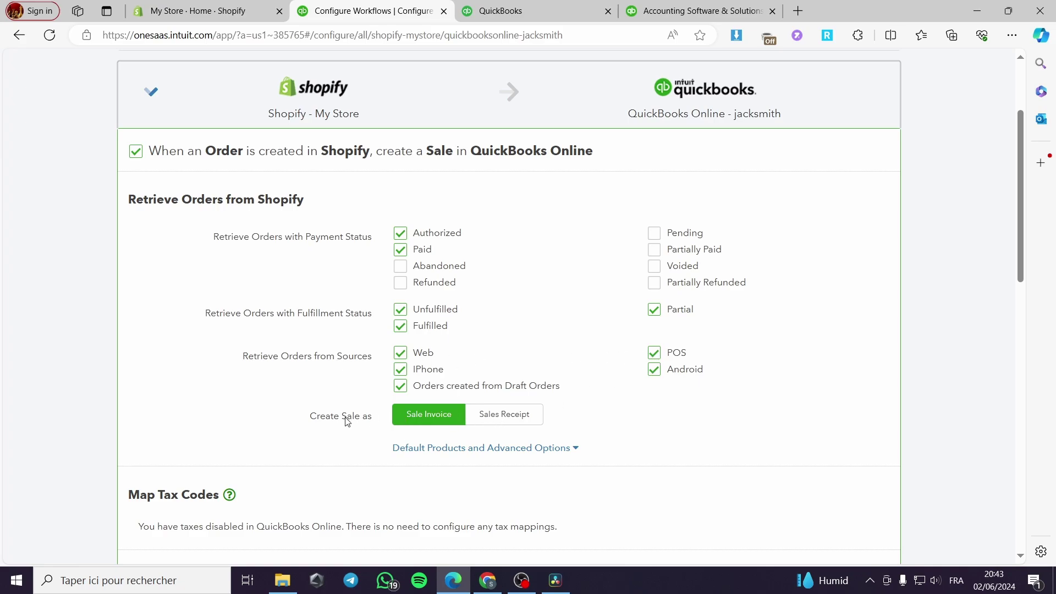
Keep creating sales as Sale Invoice rather than sales receipts.
{"action": "left_click", "coordinate": [511, 421]}
{"action": "left_click", "coordinate": [447, 418]}
{"action": "scroll", "coordinate": [520, 397], "scroll_direction": "down", "scroll_amount": 3}
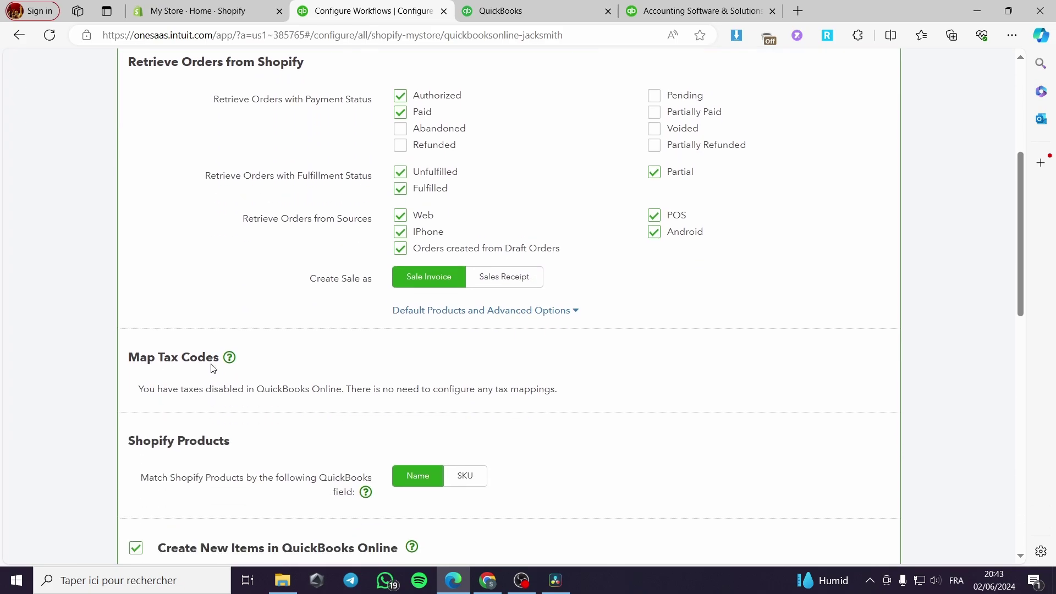
{"action": "scroll", "coordinate": [440, 385], "scroll_direction": "down", "scroll_amount": 1}
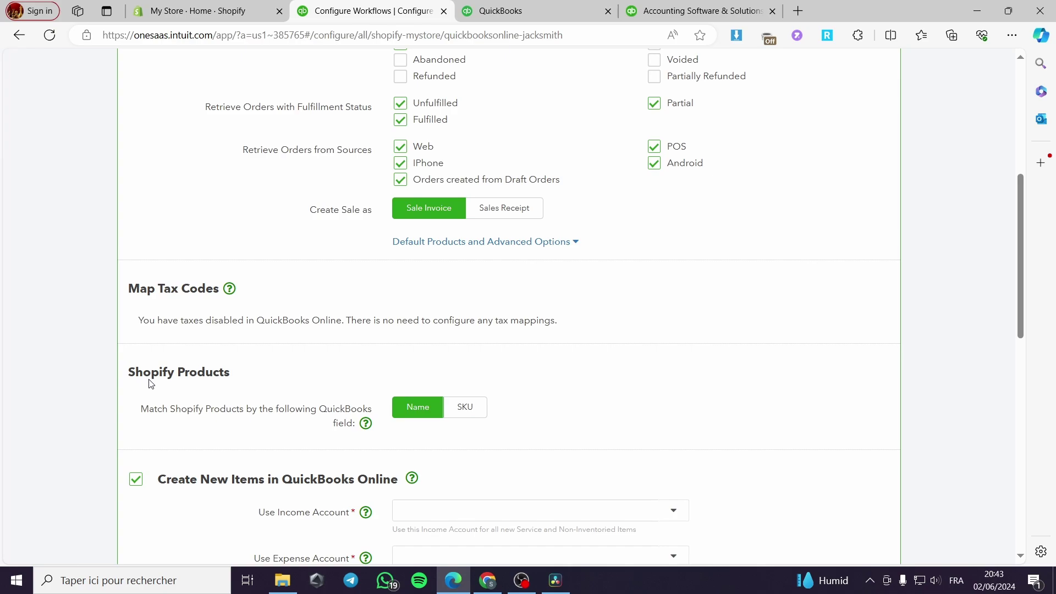
{"action": "scroll", "coordinate": [151, 384], "scroll_direction": "down", "scroll_amount": 1}
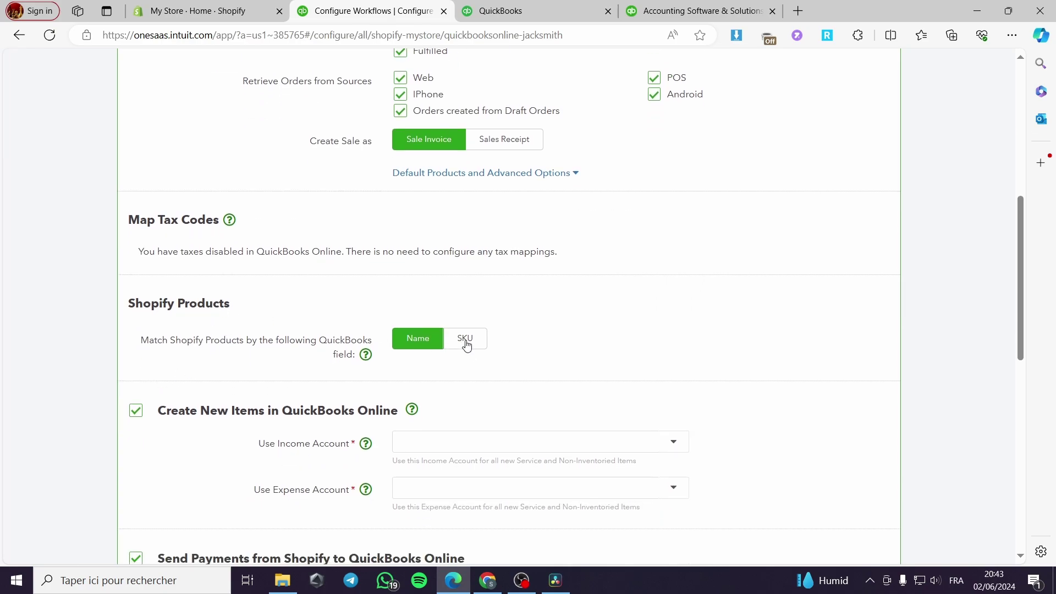
{"action": "scroll", "coordinate": [282, 349], "scroll_direction": "down", "scroll_amount": 2}
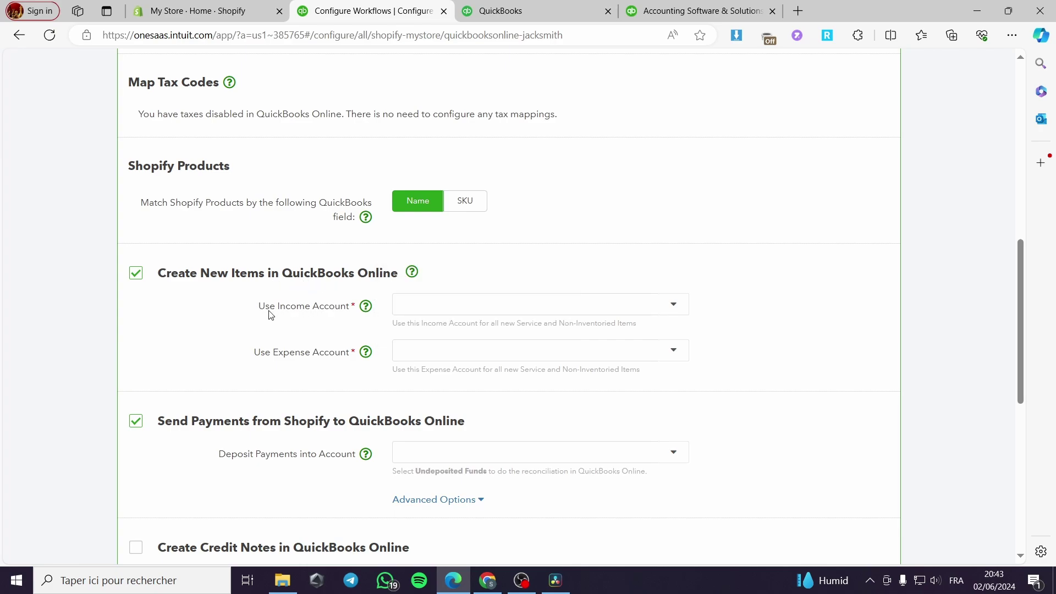
Set new items to use Billable Expense Income and Bank charges as the expense account.
{"action": "left_click", "coordinate": [587, 306]}
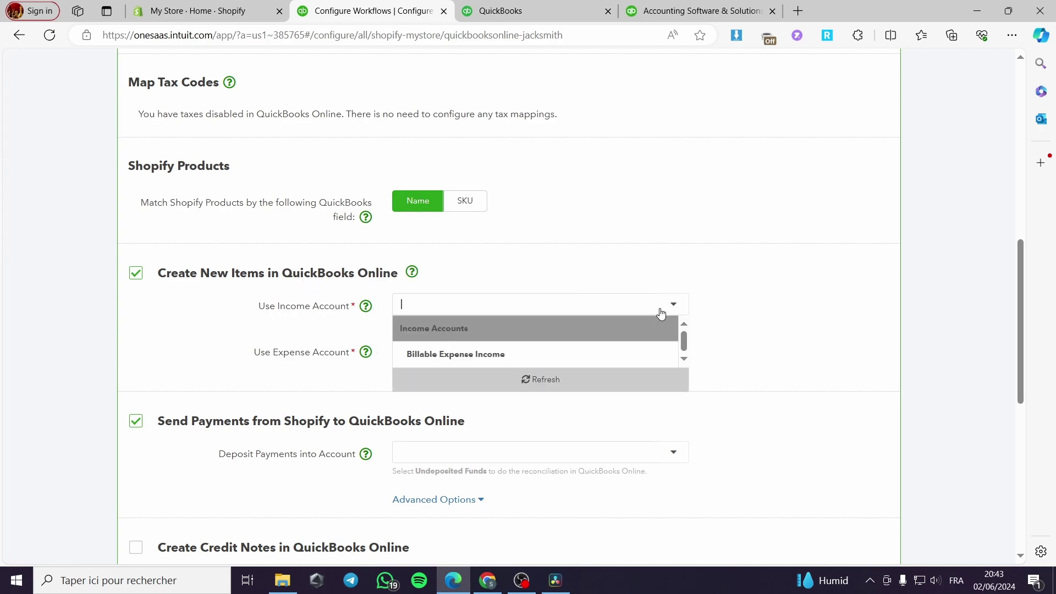
{"action": "left_click", "coordinate": [420, 360]}
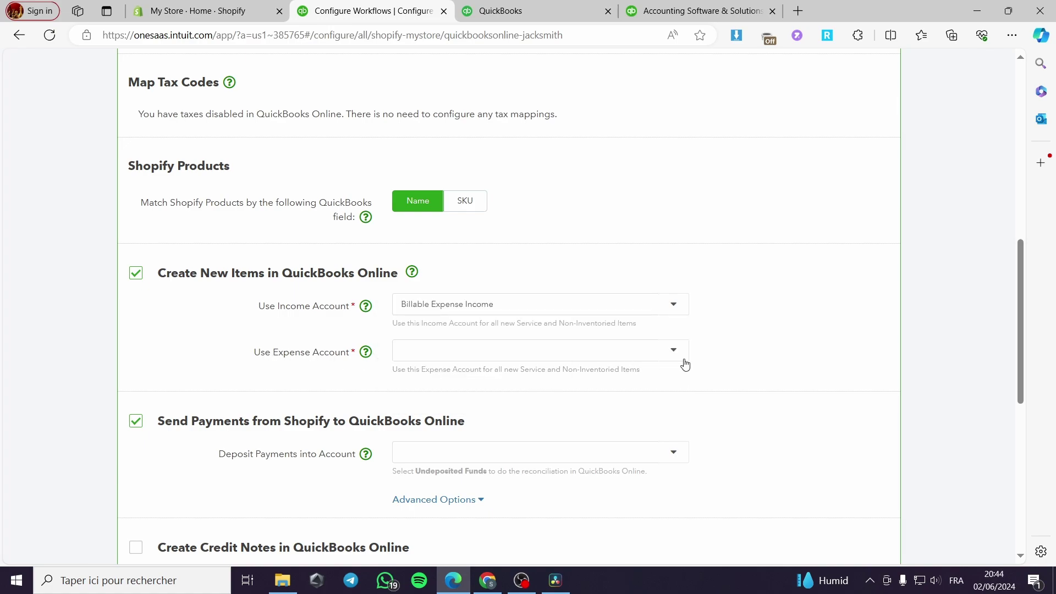
{"action": "left_click", "coordinate": [650, 353]}
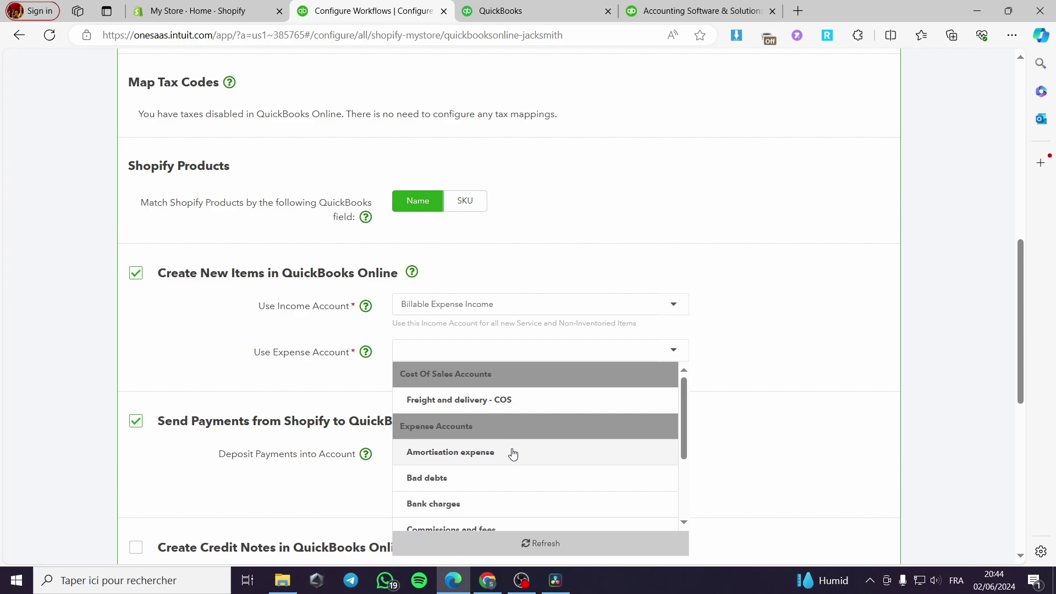
{"action": "left_click", "coordinate": [500, 507]}
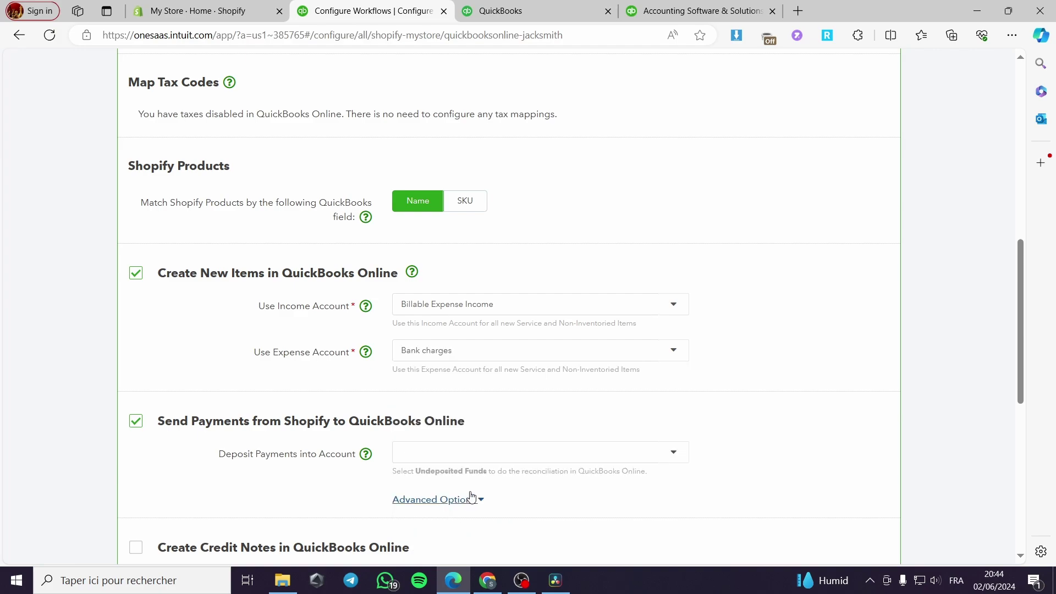
{"action": "scroll", "coordinate": [471, 498], "scroll_direction": "down", "scroll_amount": 2}
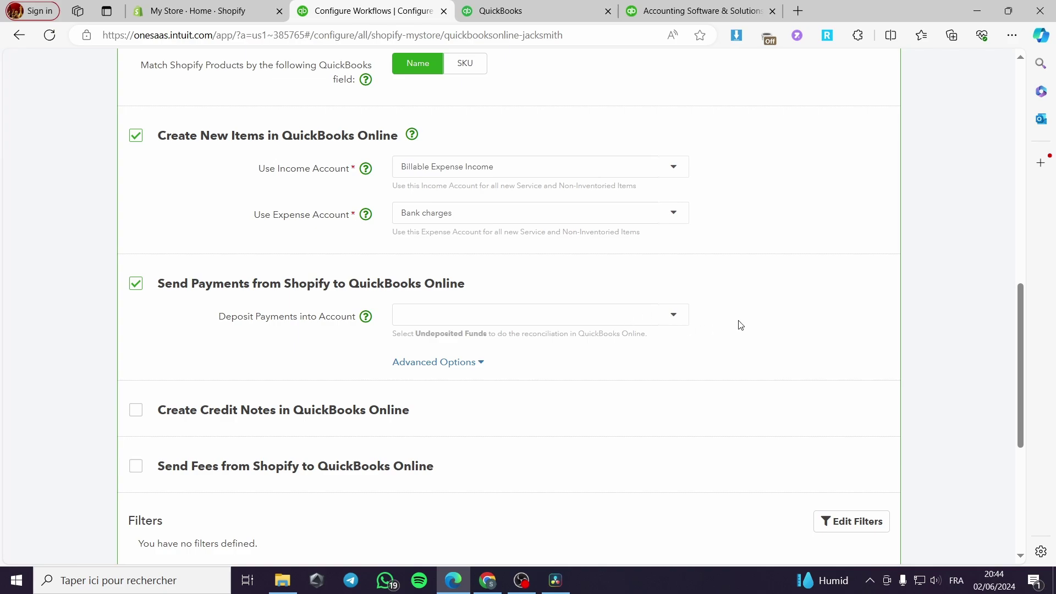
Deposit Shopify payments into Inventory instead of Available for sale assets (short-term).
{"action": "left_click", "coordinate": [674, 315]}
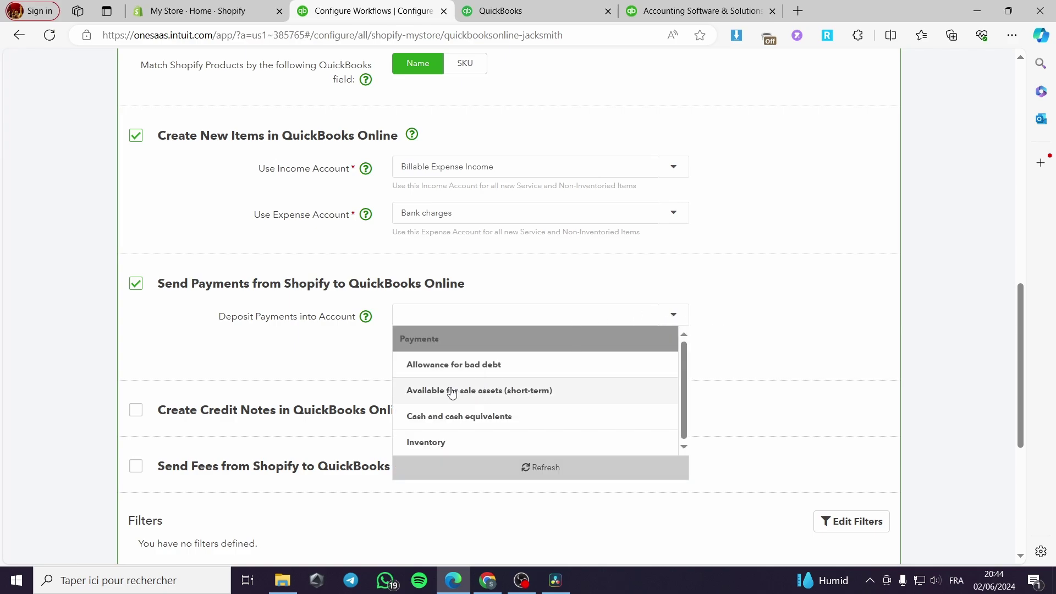
{"action": "left_click", "coordinate": [454, 392]}
{"action": "left_click", "coordinate": [497, 316]}
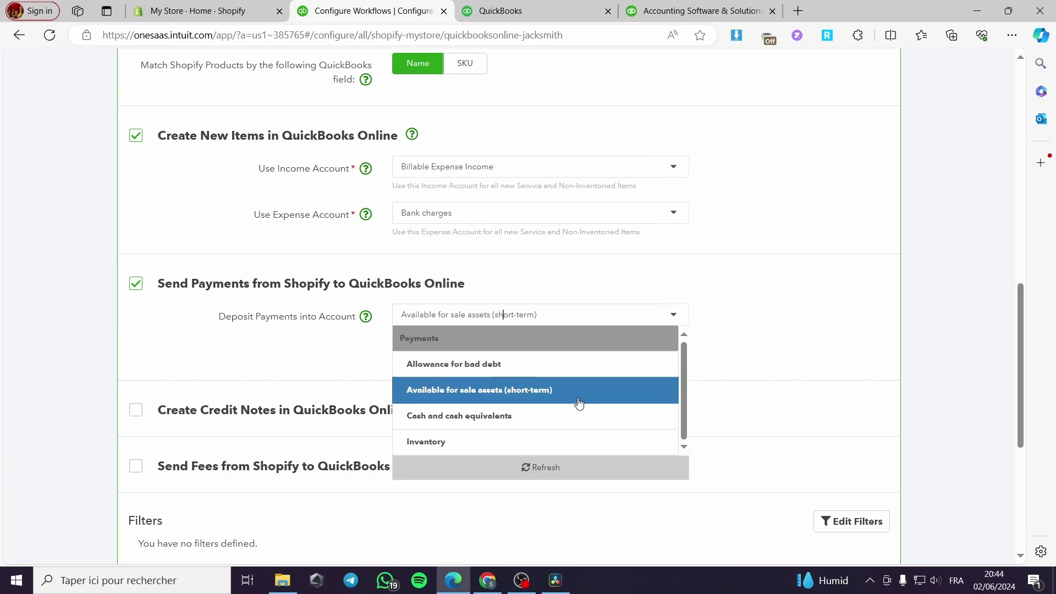
{"action": "scroll", "coordinate": [495, 340], "scroll_direction": "down", "scroll_amount": 2}
{"action": "left_click", "coordinate": [428, 305]}
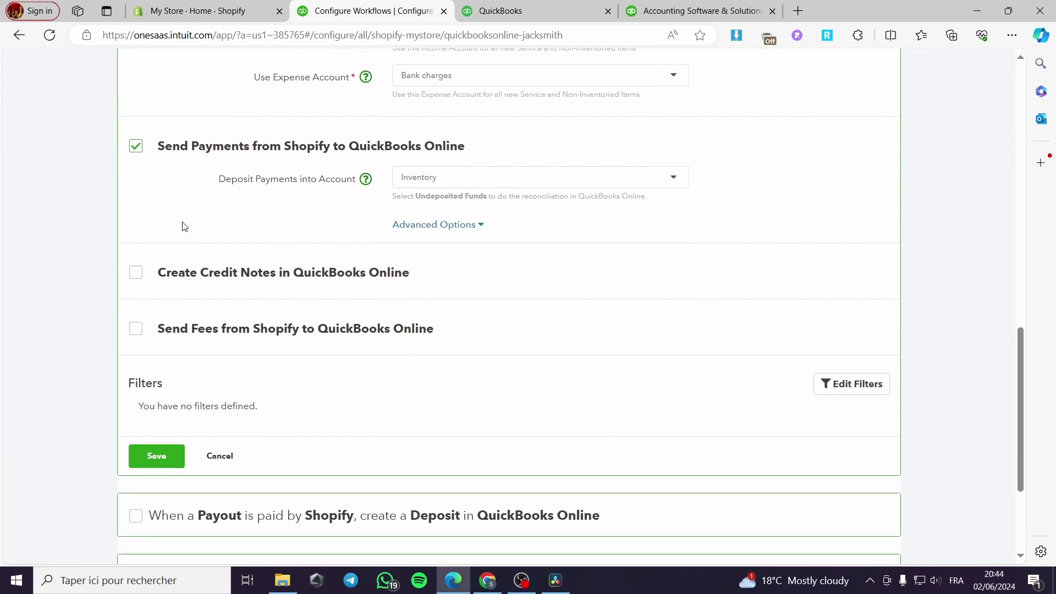
Also create credit notes in QuickBooks Online and save the workflow settings.
{"action": "left_click", "coordinate": [127, 273]}
{"action": "scroll", "coordinate": [359, 436], "scroll_direction": "down", "scroll_amount": 2}
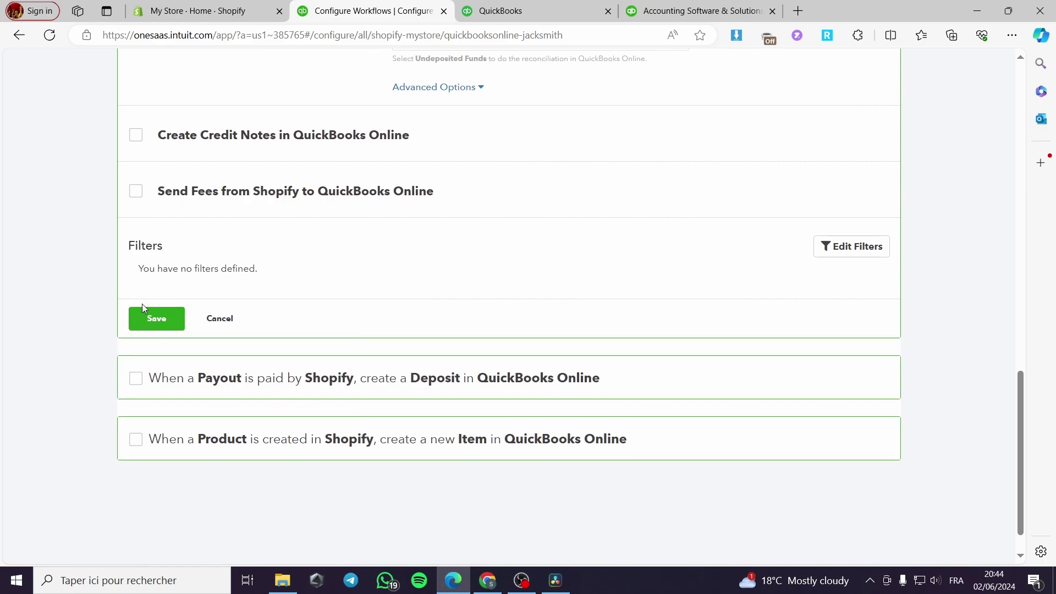
{"action": "left_click", "coordinate": [152, 325]}
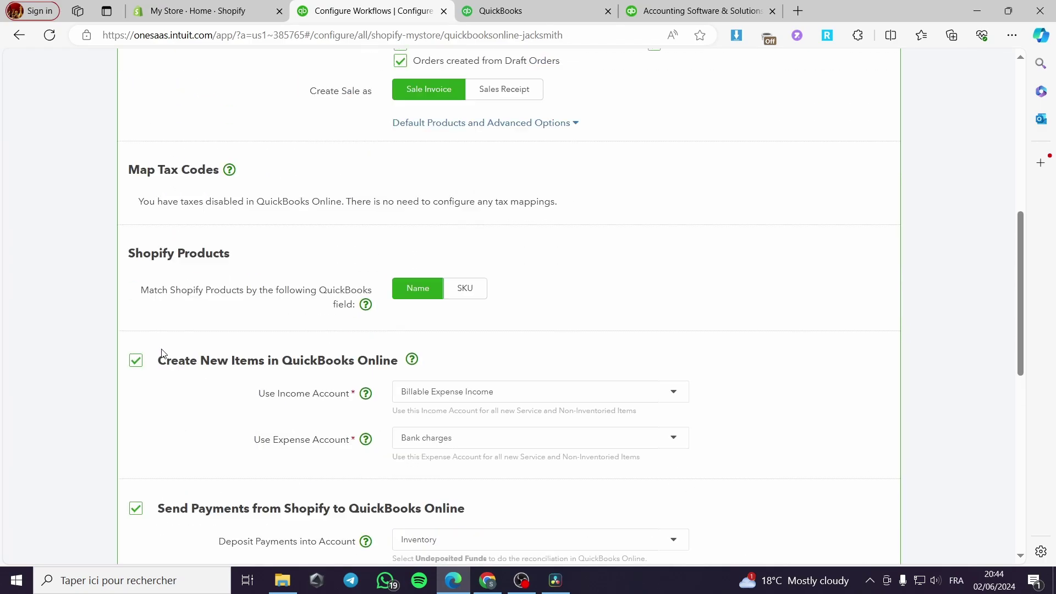
{"action": "scroll", "coordinate": [165, 331], "scroll_direction": "up", "scroll_amount": 2}
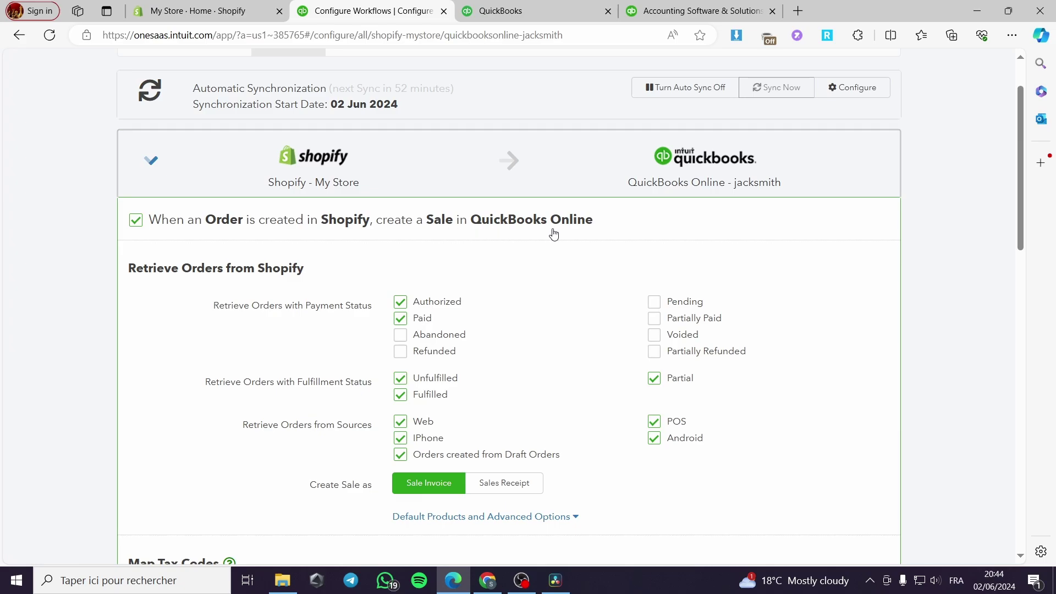
{"action": "scroll", "coordinate": [559, 234], "scroll_direction": "down", "scroll_amount": 15}
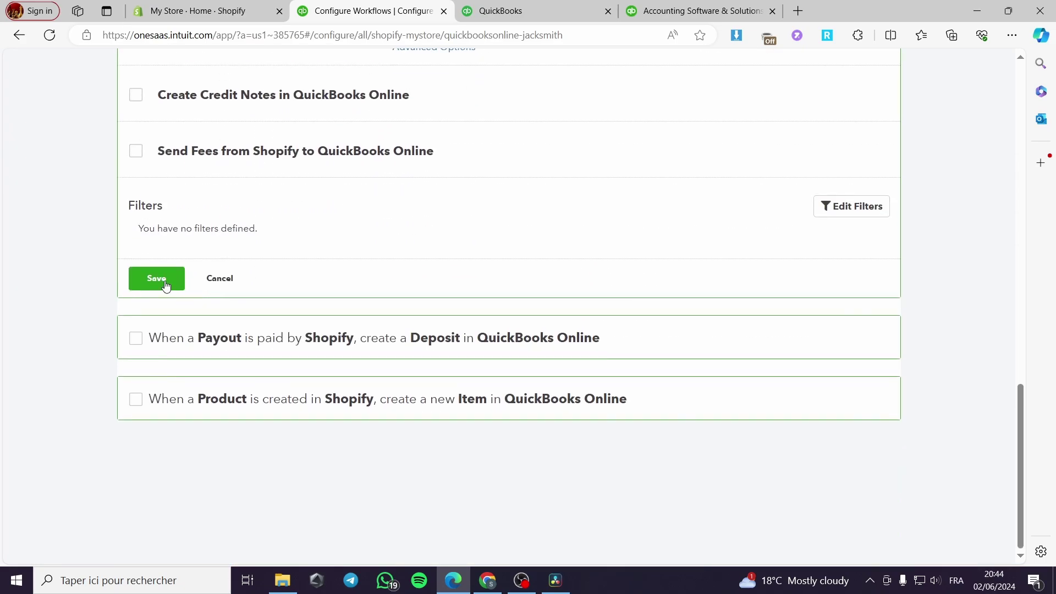
Save the Order-to-Sale workflow again and re-expand the Shopify-to-QuickBooks workflows.
{"action": "left_click", "coordinate": [156, 277]}
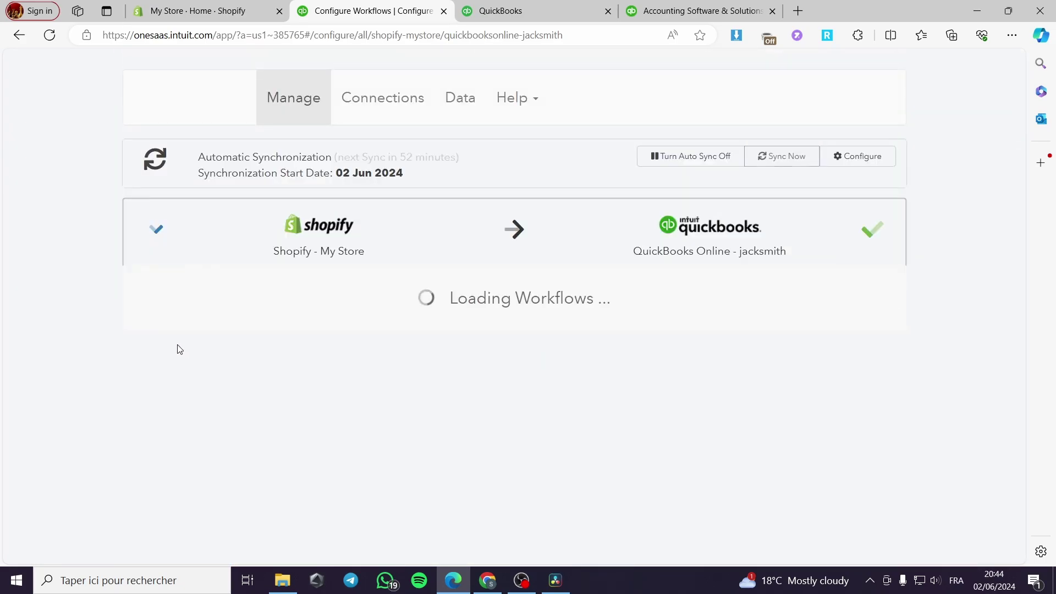
{"action": "scroll", "coordinate": [352, 341], "scroll_direction": "down", "scroll_amount": 4}
{"action": "scroll", "coordinate": [348, 338], "scroll_direction": "up", "scroll_amount": 3}
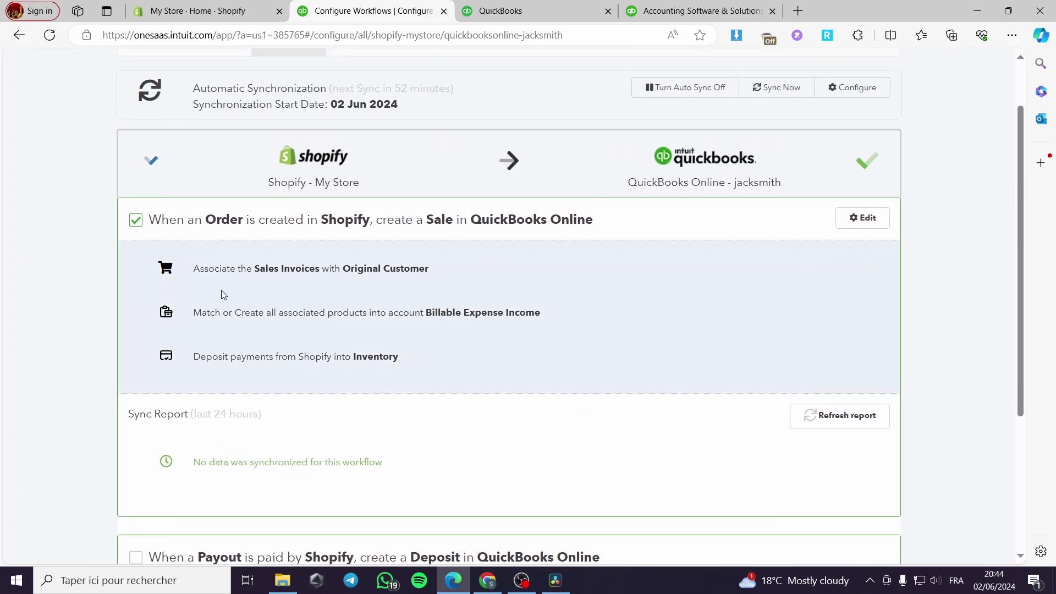
{"action": "left_click", "coordinate": [153, 160]}
{"action": "left_click", "coordinate": [154, 243]}
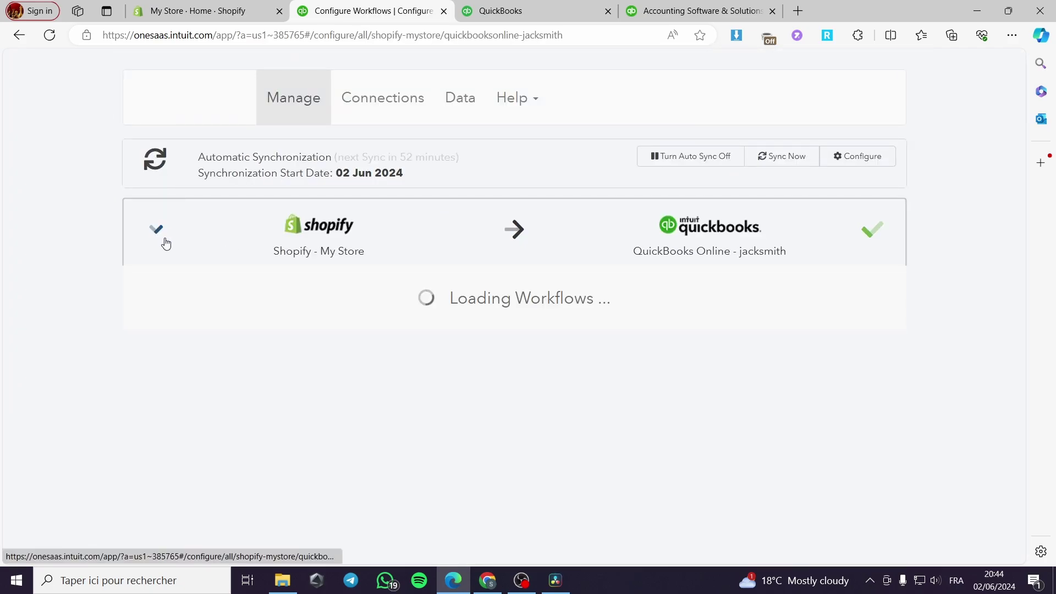
{"action": "scroll", "coordinate": [291, 308], "scroll_direction": "down", "scroll_amount": 4}
{"action": "scroll", "coordinate": [289, 310], "scroll_direction": "down", "scroll_amount": 1}
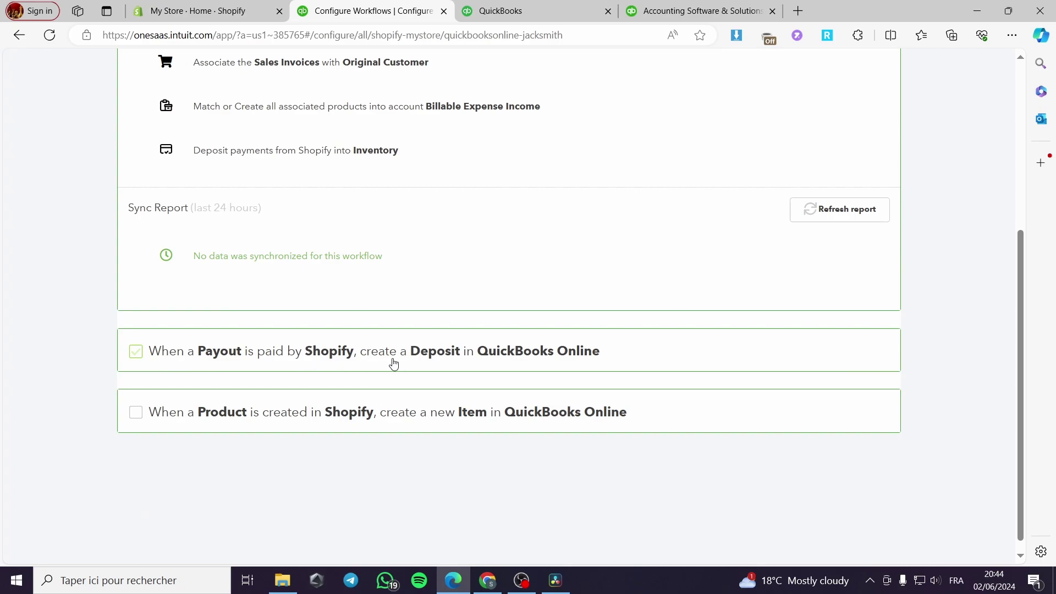
Enable the Payout-to-Deposit workflow, then turn it back off.
{"action": "left_click", "coordinate": [429, 361]}
{"action": "scroll", "coordinate": [169, 259], "scroll_direction": "down", "scroll_amount": 3}
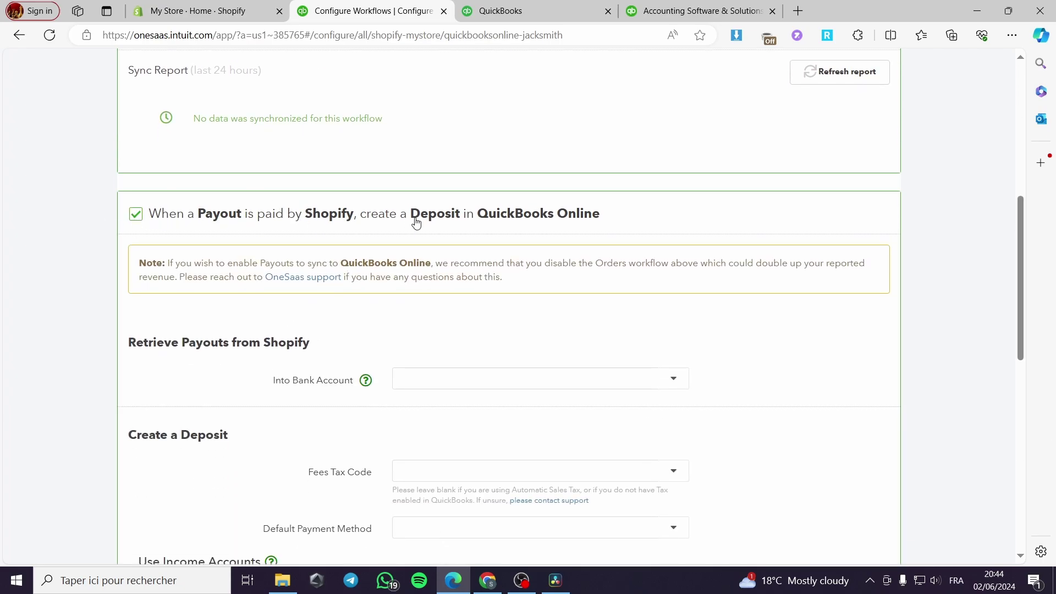
{"action": "scroll", "coordinate": [416, 222], "scroll_direction": "down", "scroll_amount": 3}
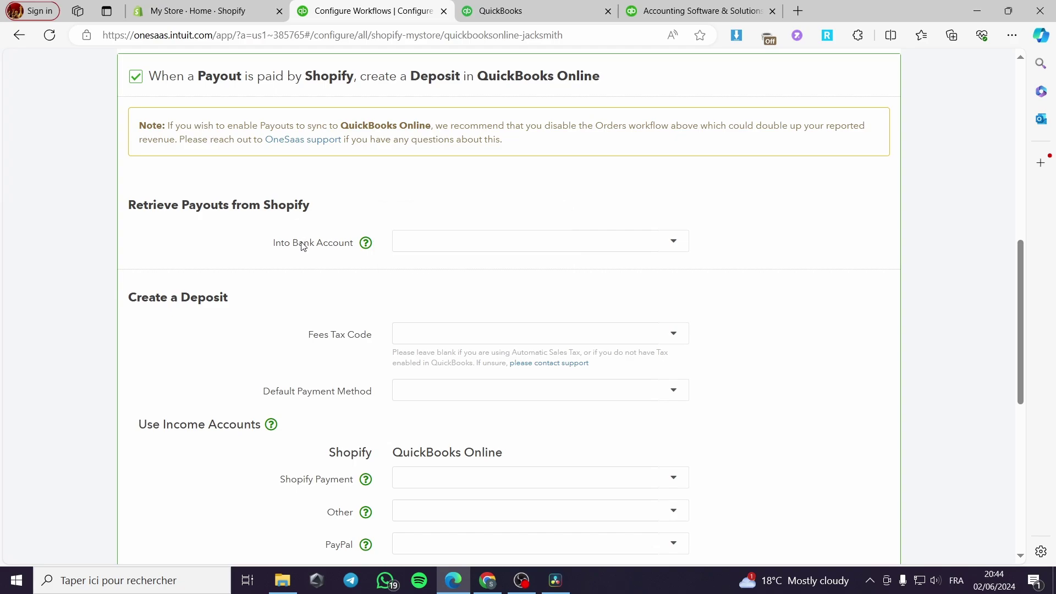
{"action": "scroll", "coordinate": [142, 224], "scroll_direction": "up", "scroll_amount": 2}
{"action": "left_click", "coordinate": [133, 150]}
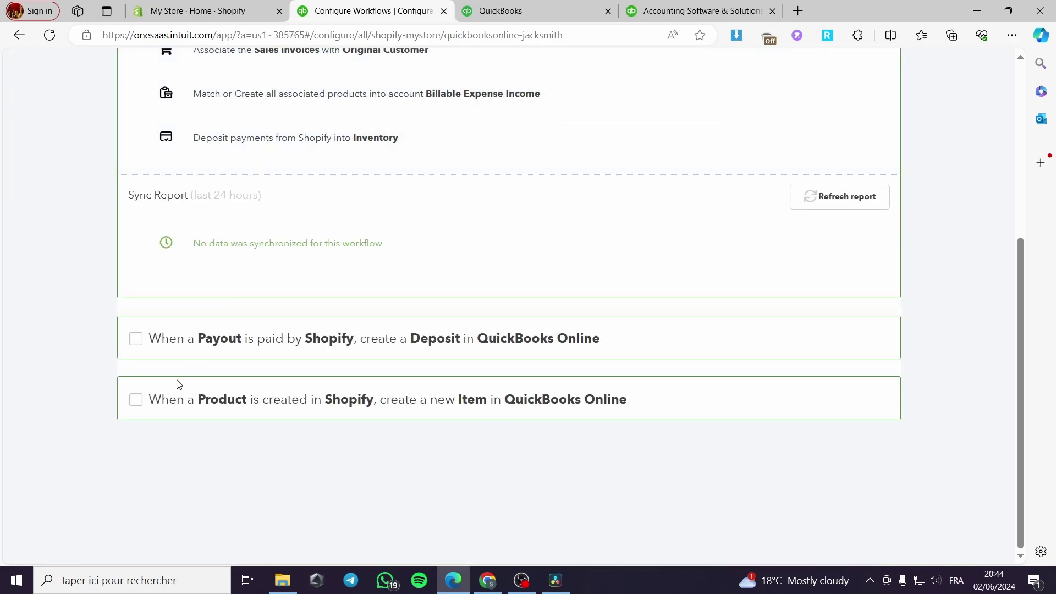
Enable Product-to-Item, view its income account choices, and attempt an unsuccessful save.
{"action": "left_click", "coordinate": [168, 404]}
{"action": "scroll", "coordinate": [550, 402], "scroll_direction": "down", "scroll_amount": 4}
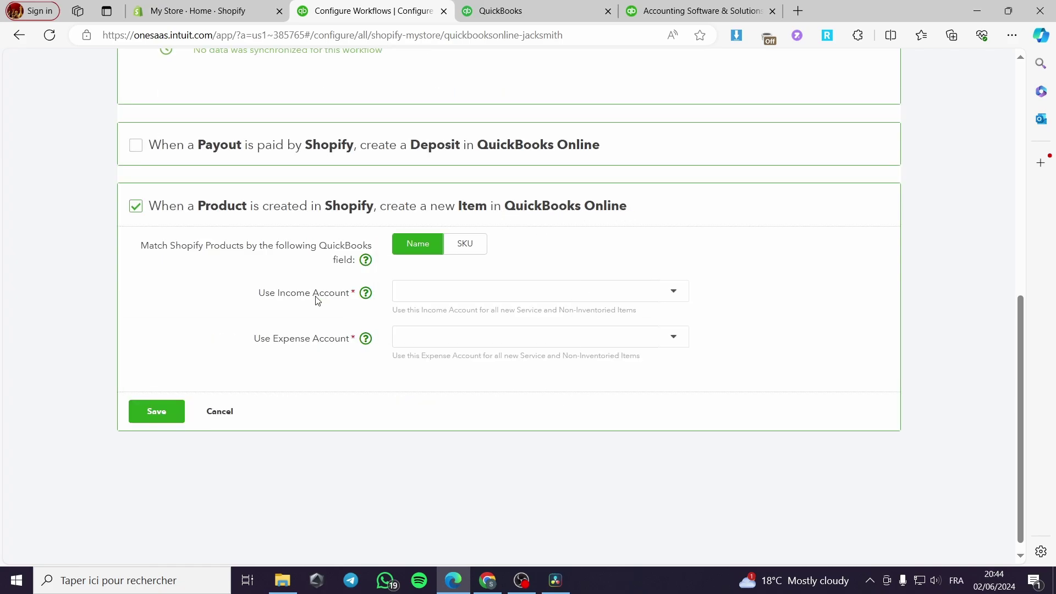
{"action": "left_click", "coordinate": [475, 291]}
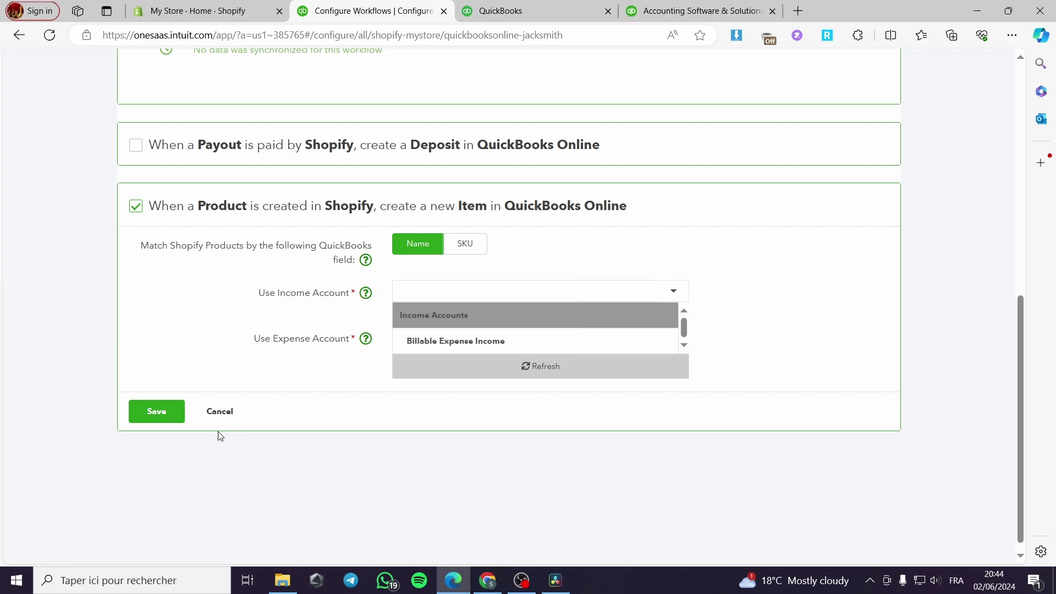
{"action": "scroll", "coordinate": [160, 449], "scroll_direction": "up", "scroll_amount": 1}
{"action": "left_click", "coordinate": [165, 491]}
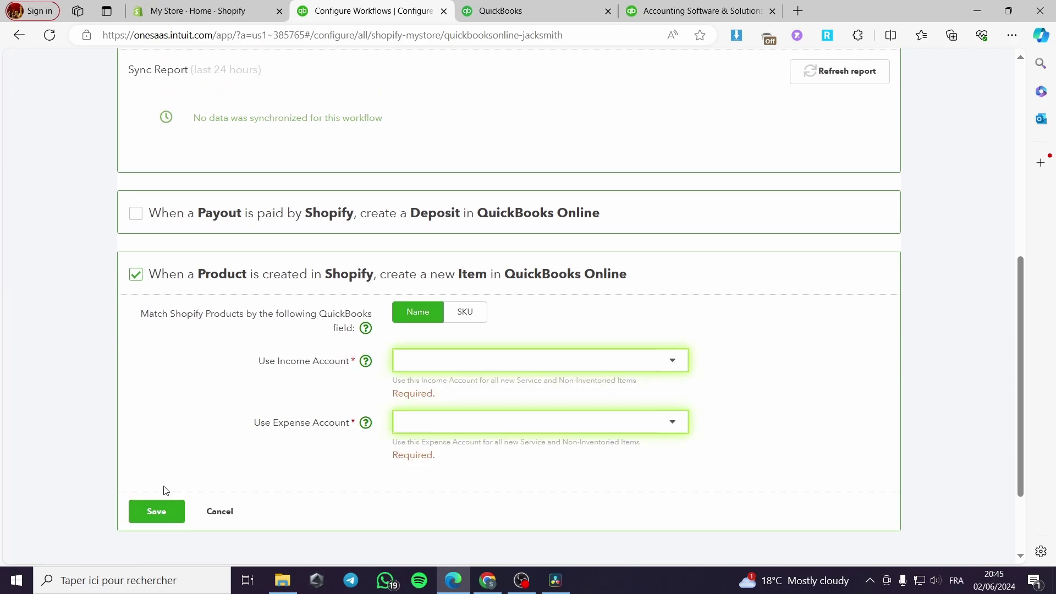
{"action": "scroll", "coordinate": [730, 327], "scroll_direction": "down", "scroll_amount": 2}
{"action": "scroll", "coordinate": [758, 416], "scroll_direction": "up", "scroll_amount": 8}
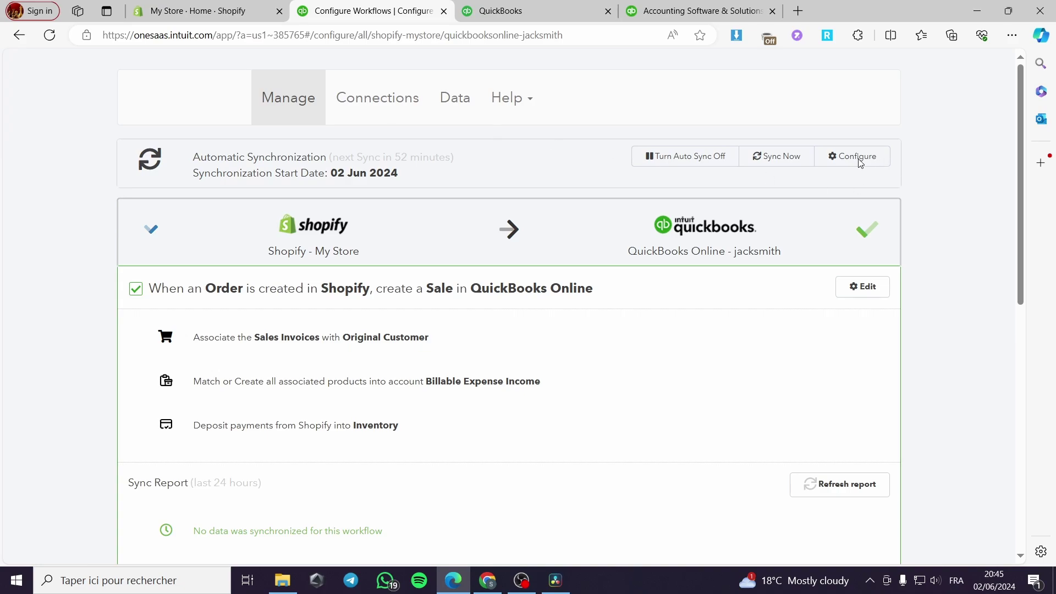
In the Shopify admin, search for quickbooks and launch the QuickBooks Online Global app.
{"action": "left_click", "coordinate": [177, 7]}
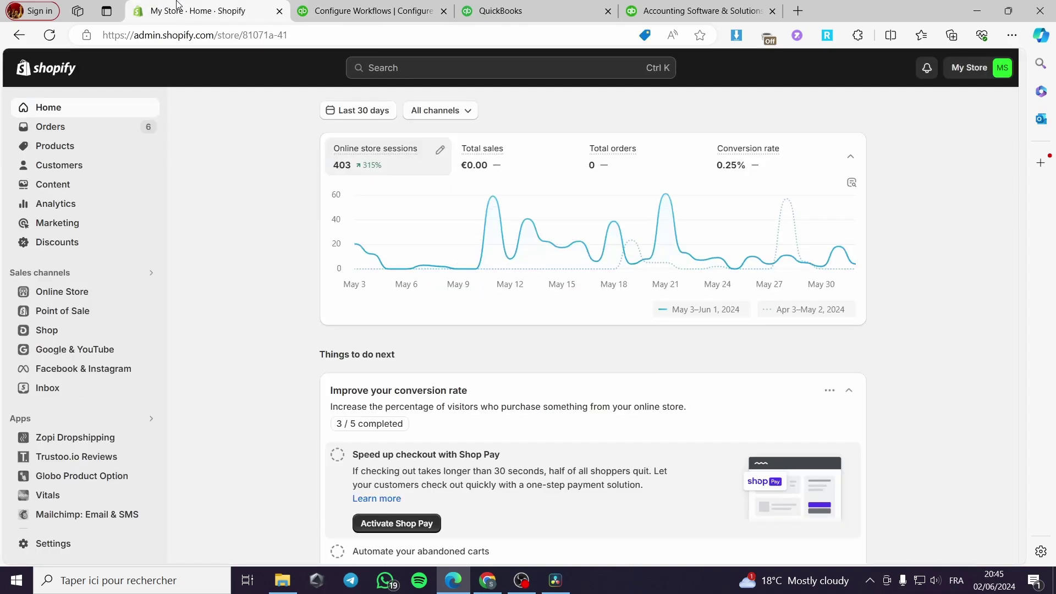
{"action": "scroll", "coordinate": [88, 399], "scroll_direction": "down", "scroll_amount": 5}
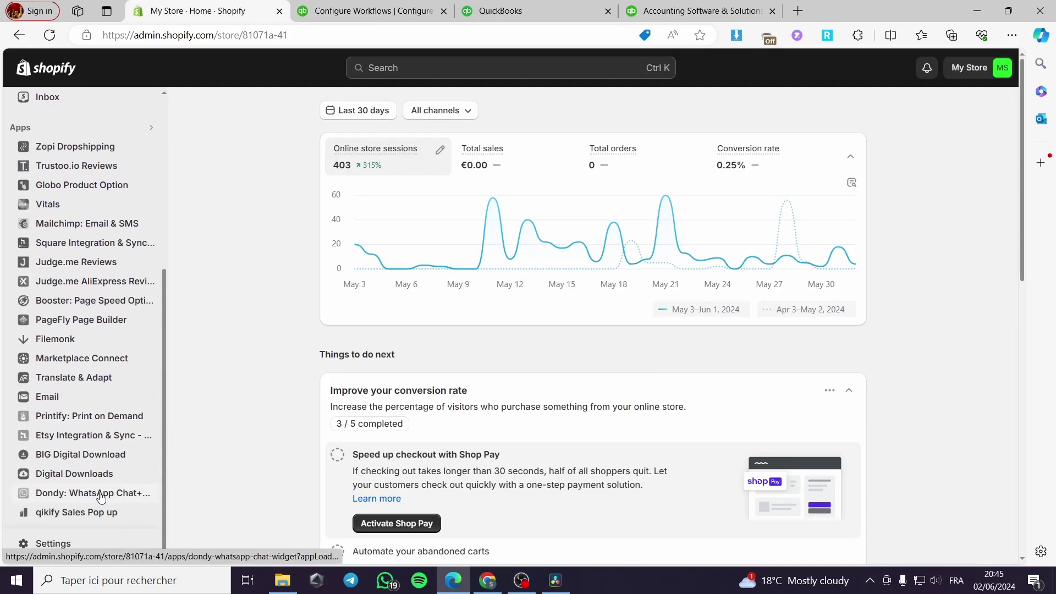
{"action": "scroll", "coordinate": [100, 496], "scroll_direction": "down", "scroll_amount": 2}
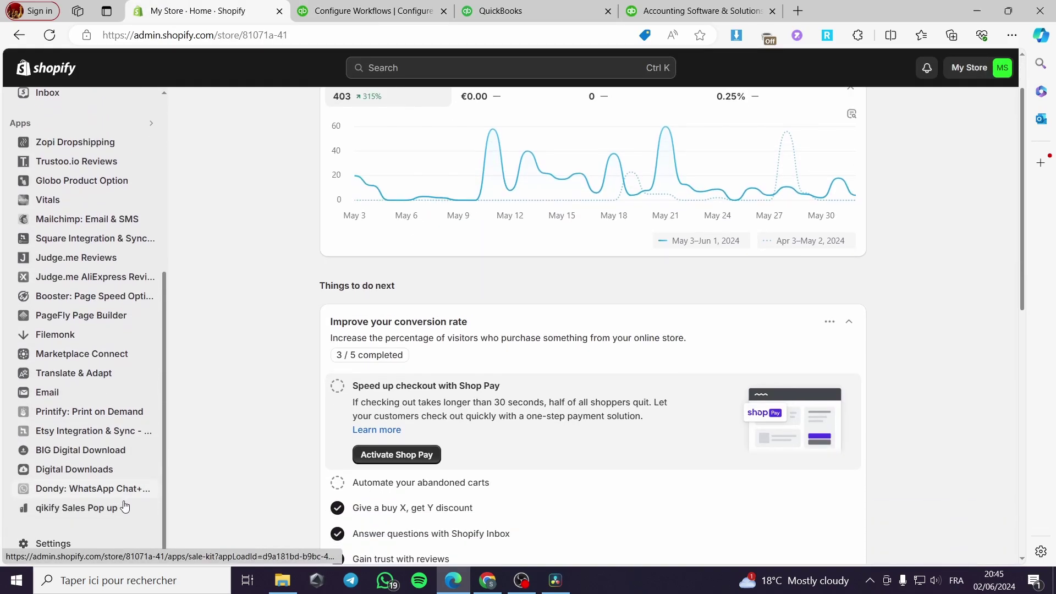
{"action": "left_click", "coordinate": [413, 70]}
{"action": "left_click", "coordinate": [359, 141]}
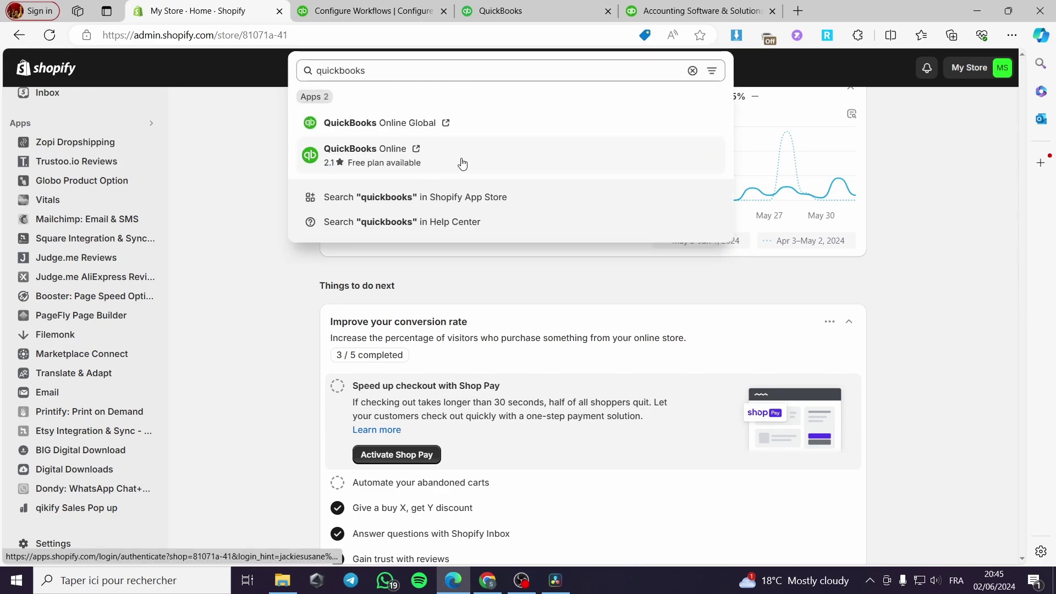
{"action": "left_click", "coordinate": [389, 128]}
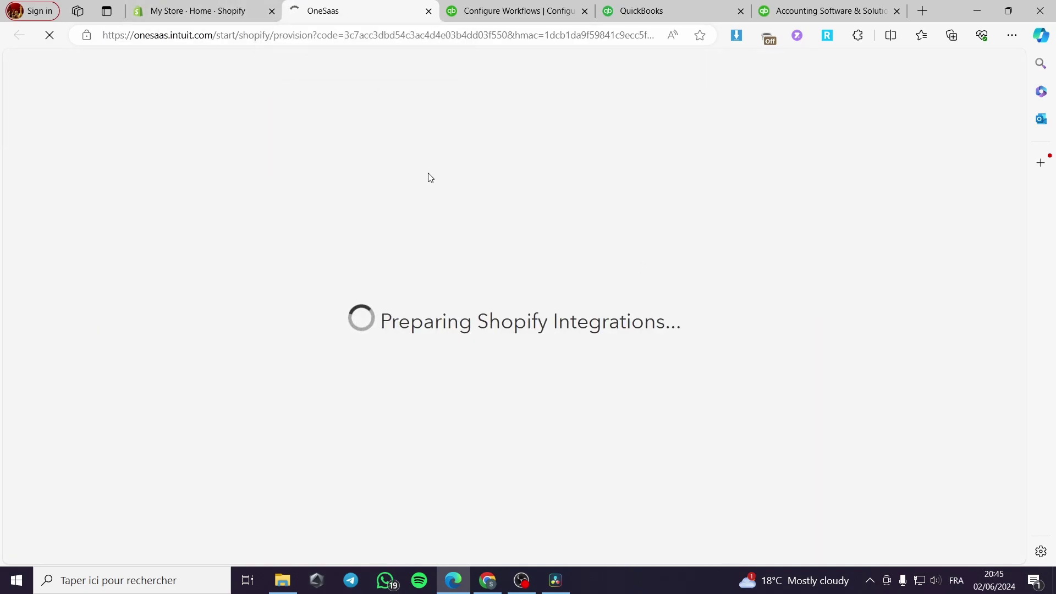
Reopen QuickBooks Online Global from the installed apps list to reach OneSaas workflow configuration.
{"action": "left_click", "coordinate": [216, 12]}
{"action": "left_click", "coordinate": [359, 10]}
{"action": "left_click", "coordinate": [195, 5]}
{"action": "scroll", "coordinate": [593, 324], "scroll_direction": "down", "scroll_amount": 8}
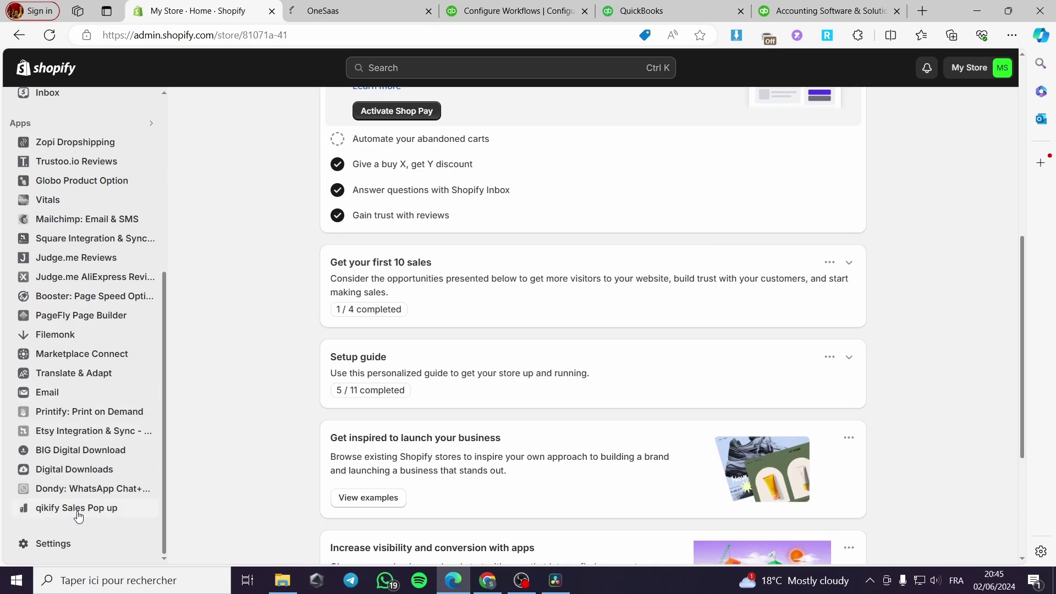
{"action": "scroll", "coordinate": [38, 345], "scroll_direction": "up", "scroll_amount": 5}
{"action": "left_click", "coordinate": [40, 403]}
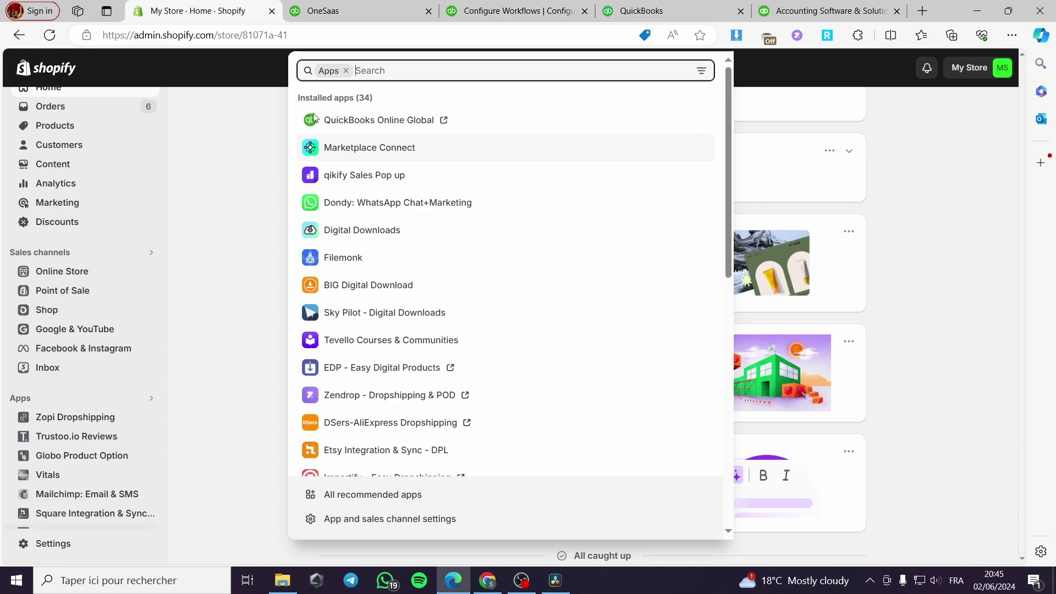
{"action": "left_click", "coordinate": [354, 7]}
{"action": "left_click", "coordinate": [537, 8]}
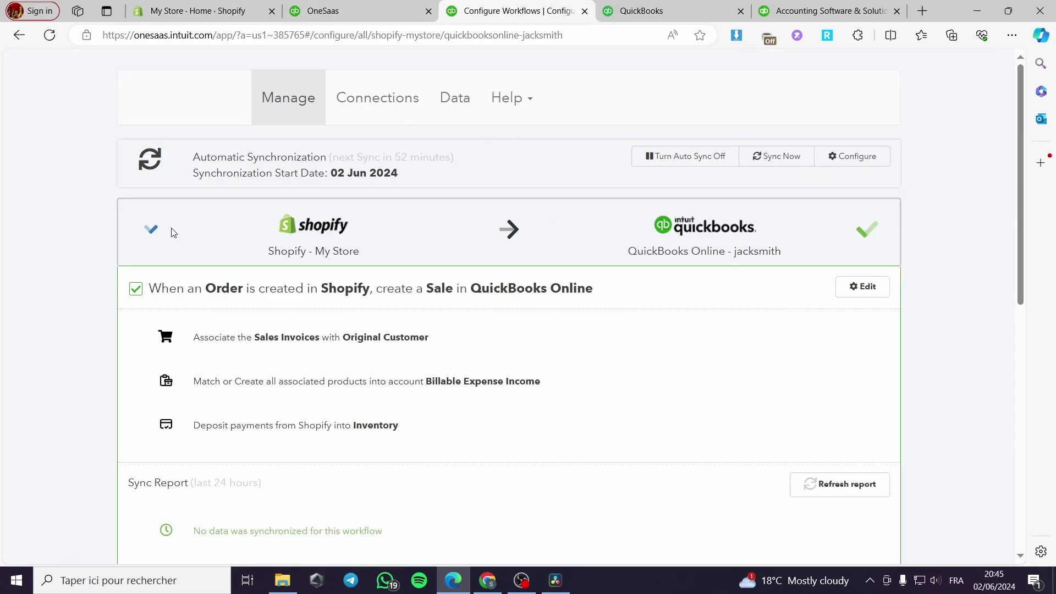
Collapse the Shopify – My Store to QuickBooks Online connection's workflow details.
{"action": "left_click", "coordinate": [153, 232]}
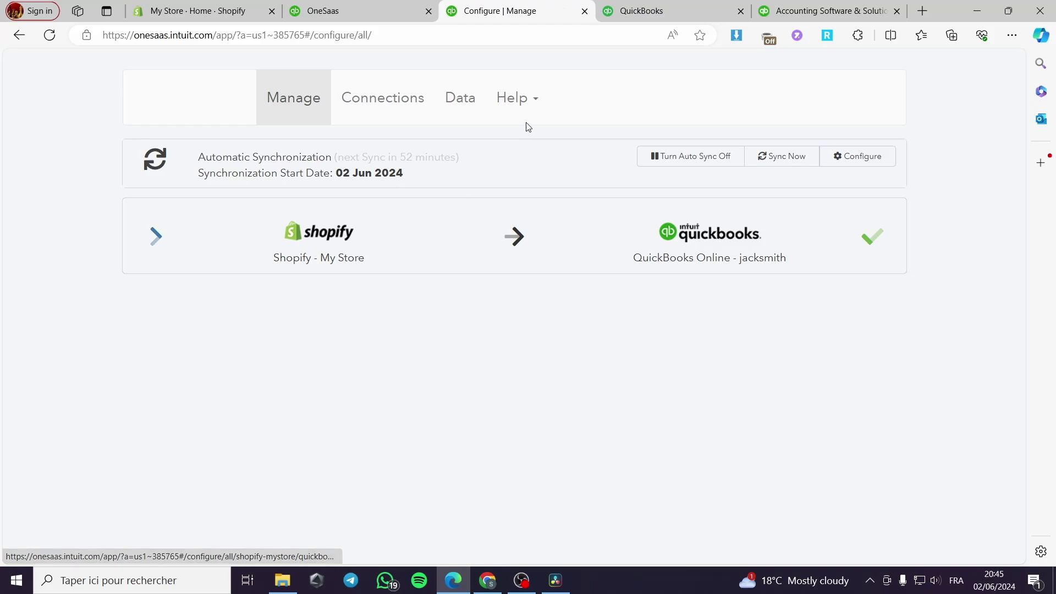